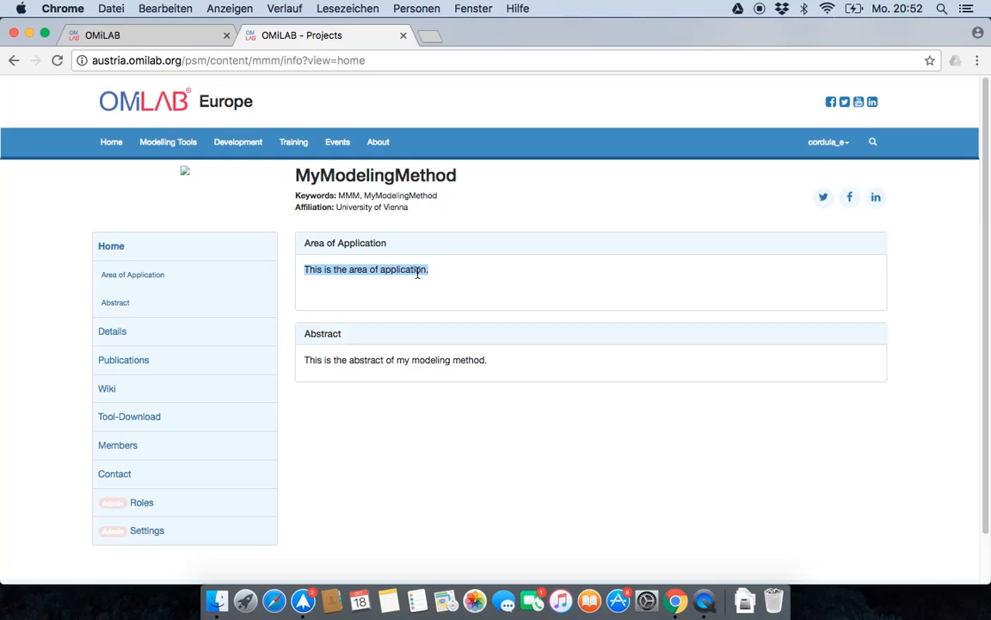
# Step: Review the project's abstract text, the Details page and the Publications page
pyautogui.moveTo(305, 362); pyautogui.dragTo(491, 372)
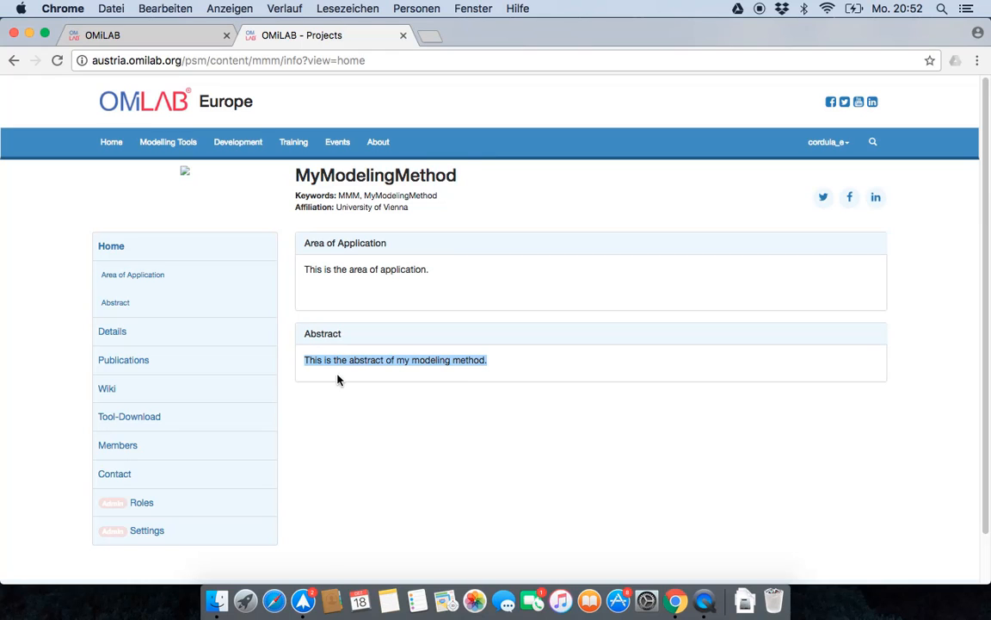
pyautogui.click(177, 331)
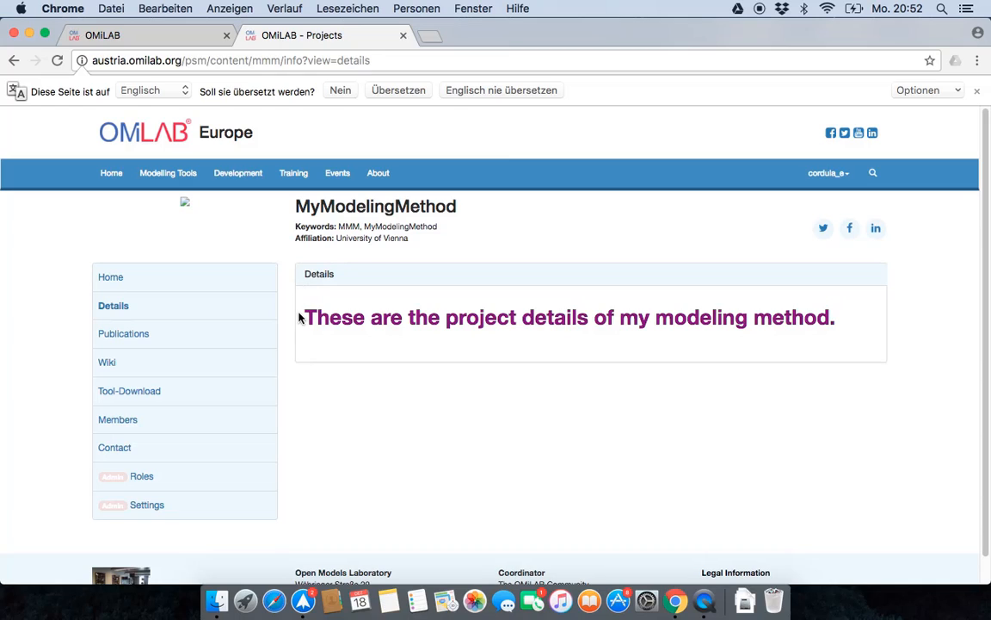
pyautogui.moveTo(299, 317); pyautogui.dragTo(837, 316)
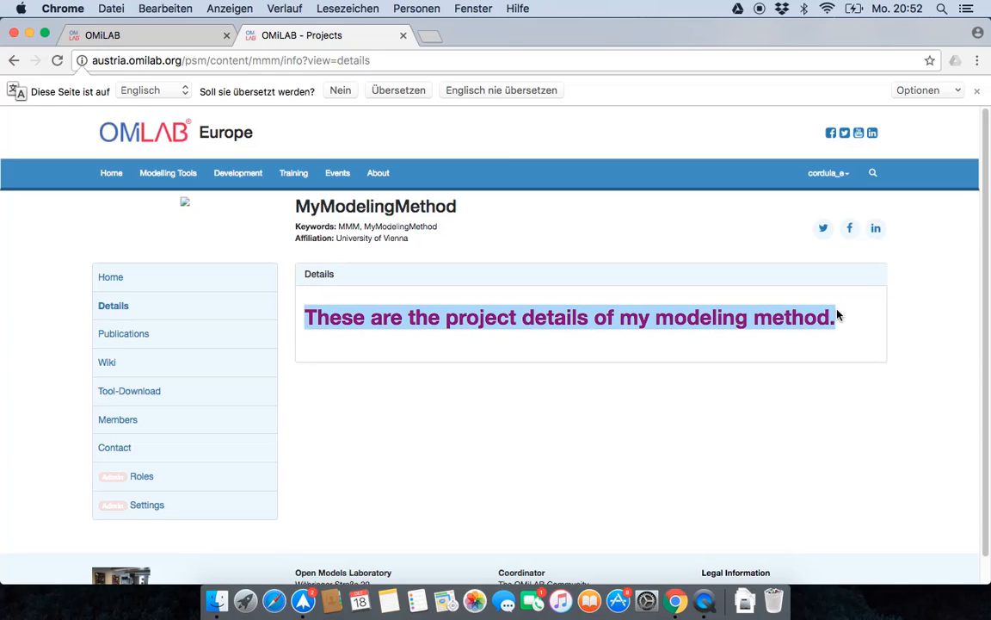
pyautogui.click(109, 342)
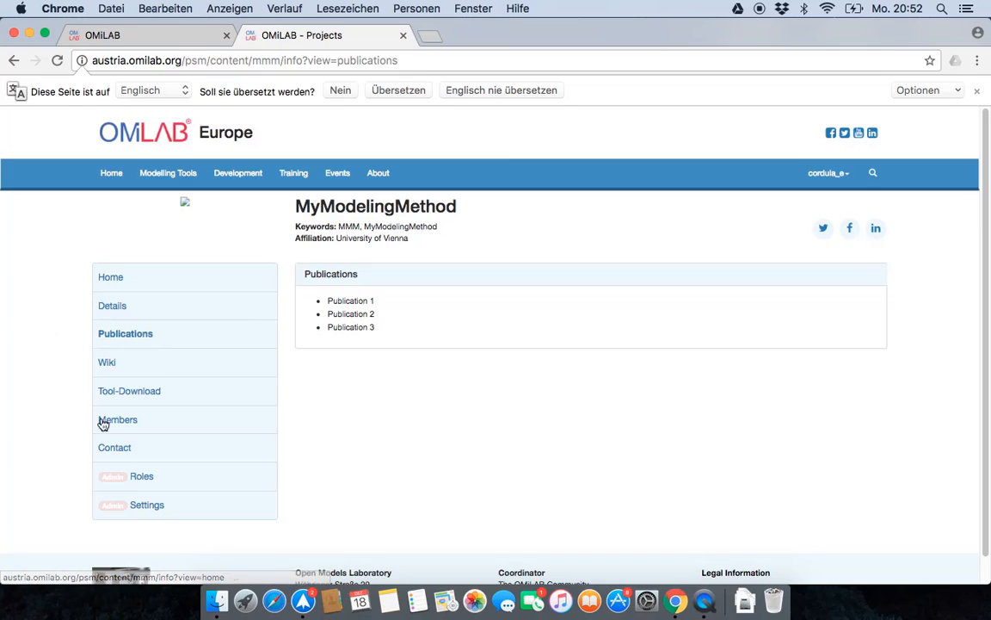
# Step: Open the Publications page for editing from the project settings and place the cursor after Publication 3
pyautogui.click(193, 507)
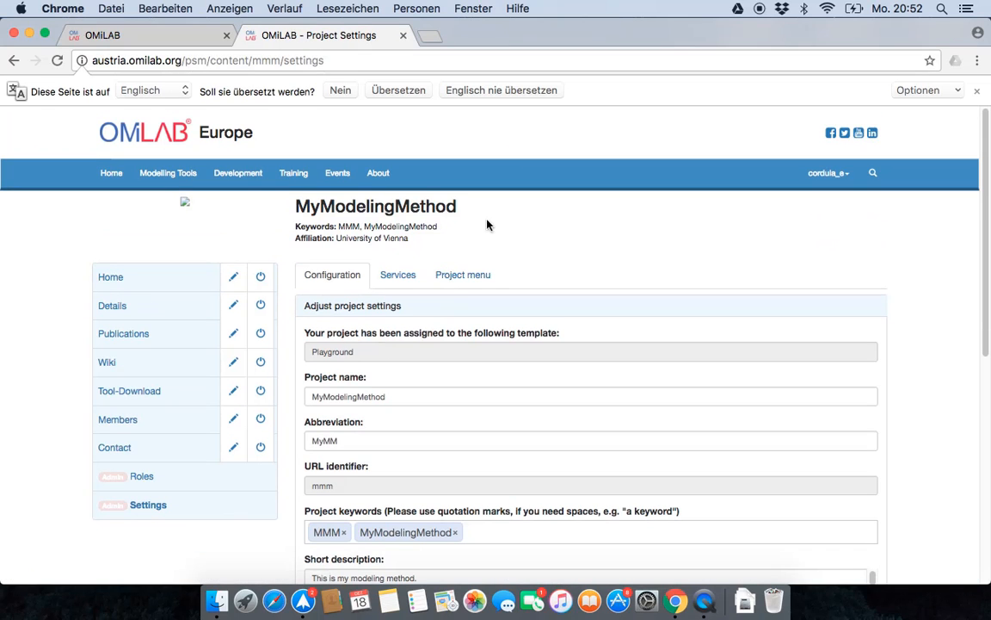
pyautogui.click(348, 94)
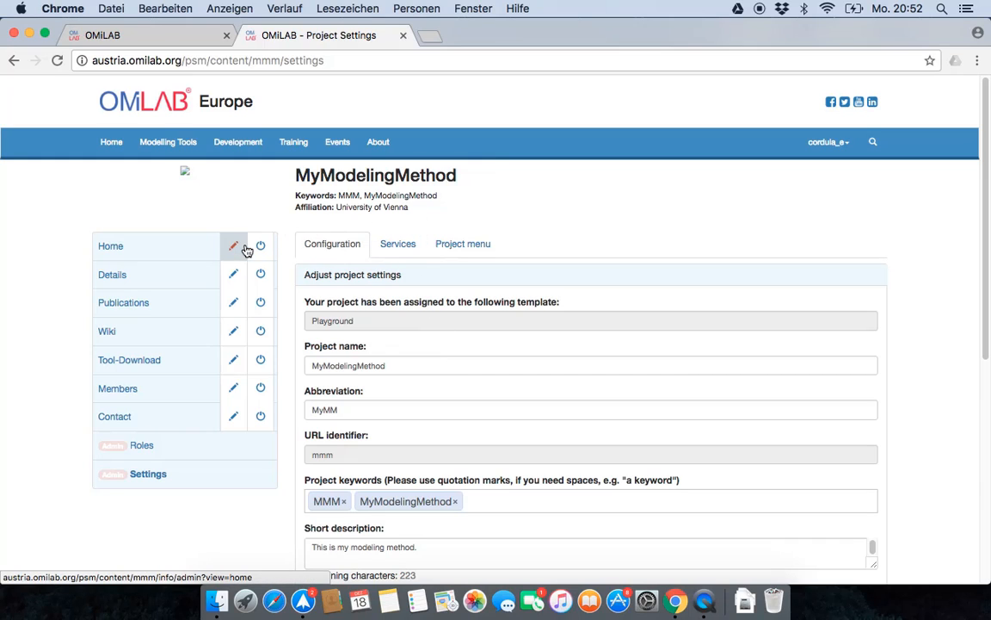
pyautogui.click(237, 304)
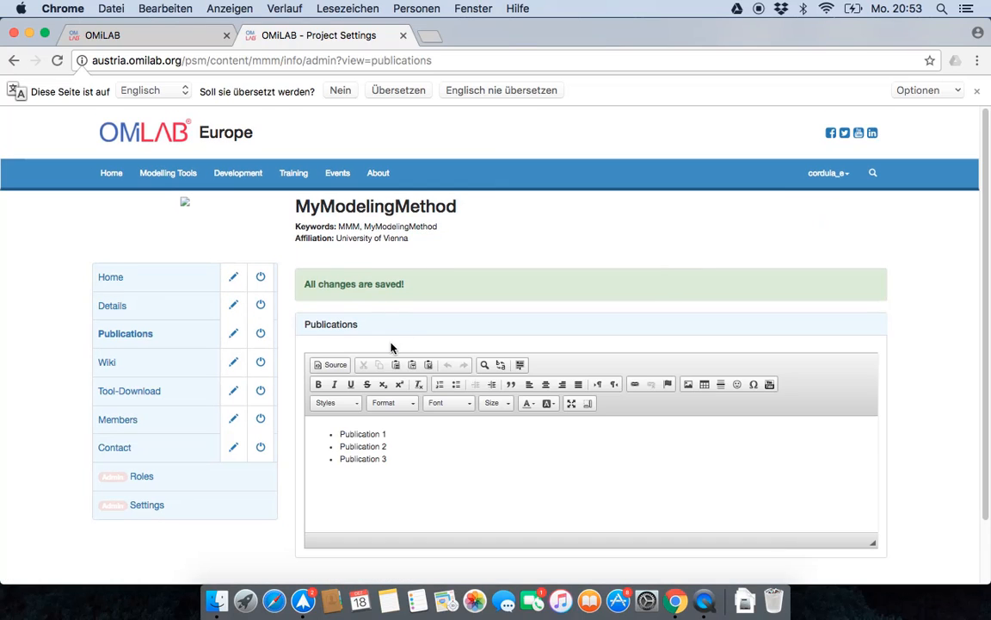
pyautogui.click(387, 461)
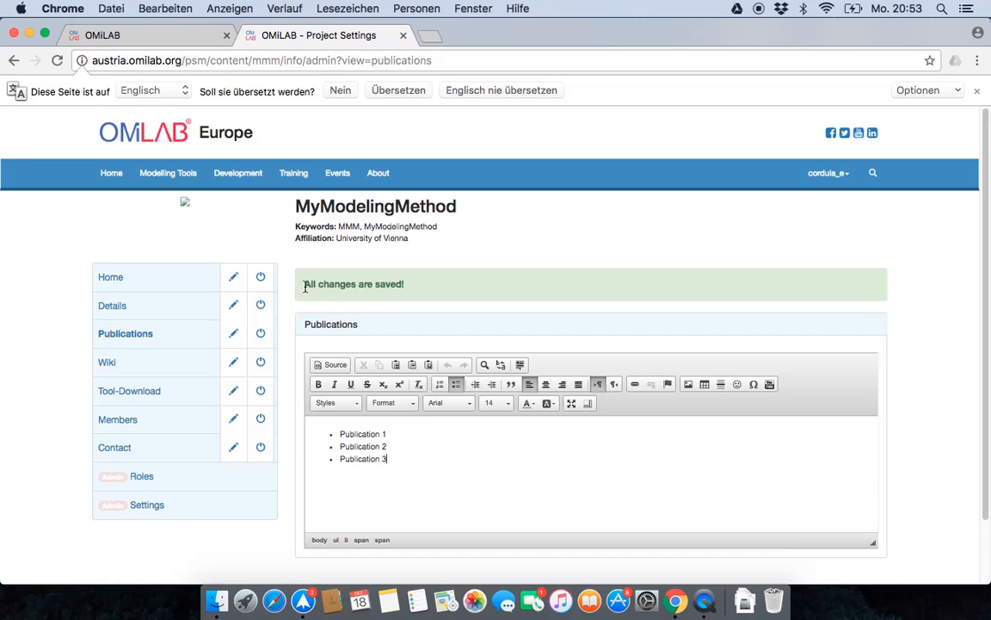
pyautogui.moveTo(304, 284); pyautogui.dragTo(408, 294)
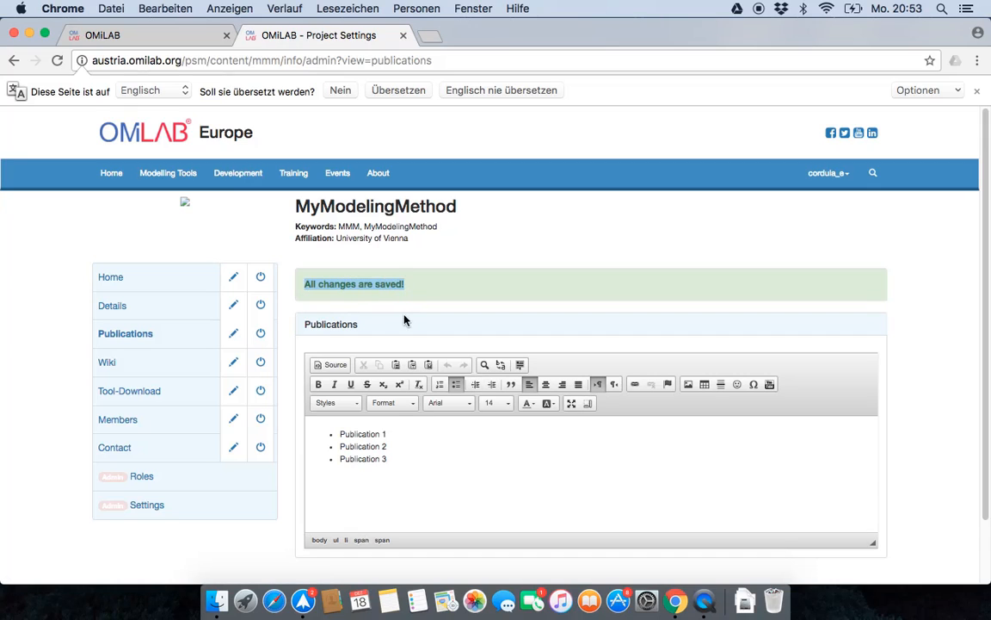
pyautogui.click(395, 458)
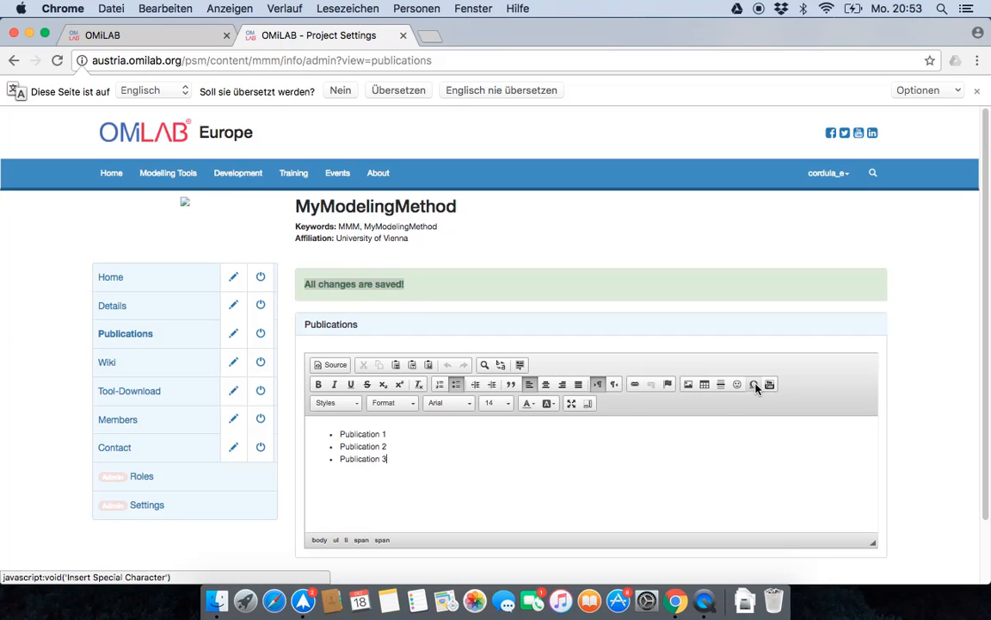
# Step: Examine the text styles and paragraph formats the Publications editor offers
pyautogui.click(353, 404)
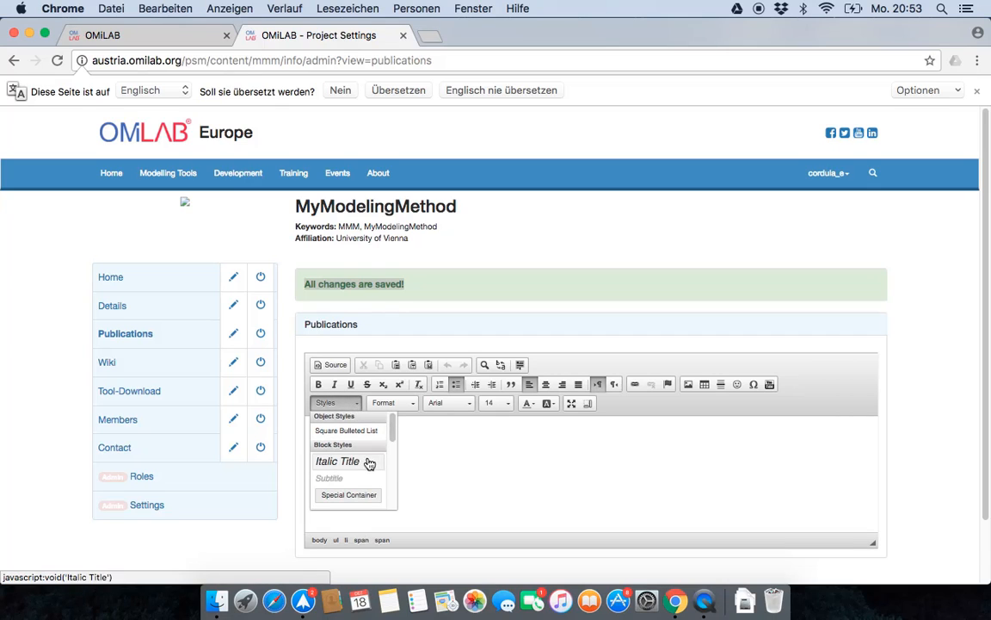
pyautogui.scroll(-1, 393, 441)
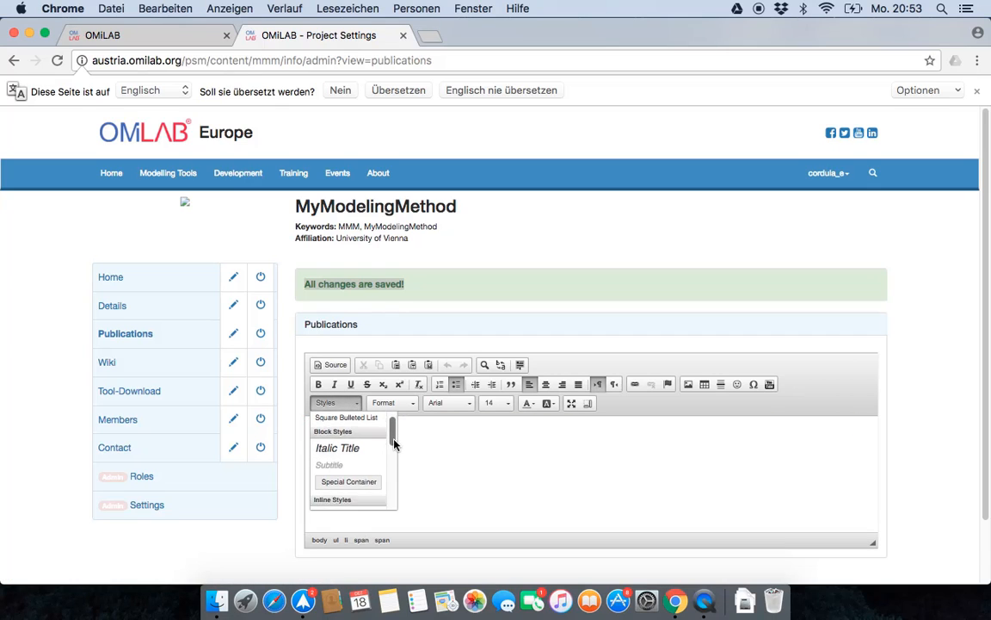
pyautogui.moveTo(393, 443); pyautogui.dragTo(395, 482)
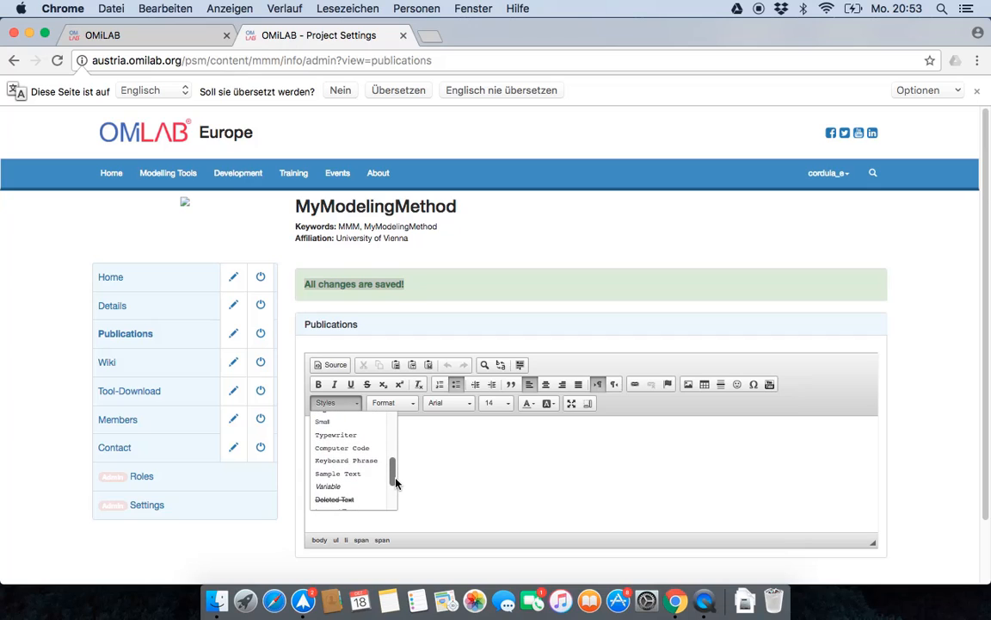
pyautogui.click(433, 456)
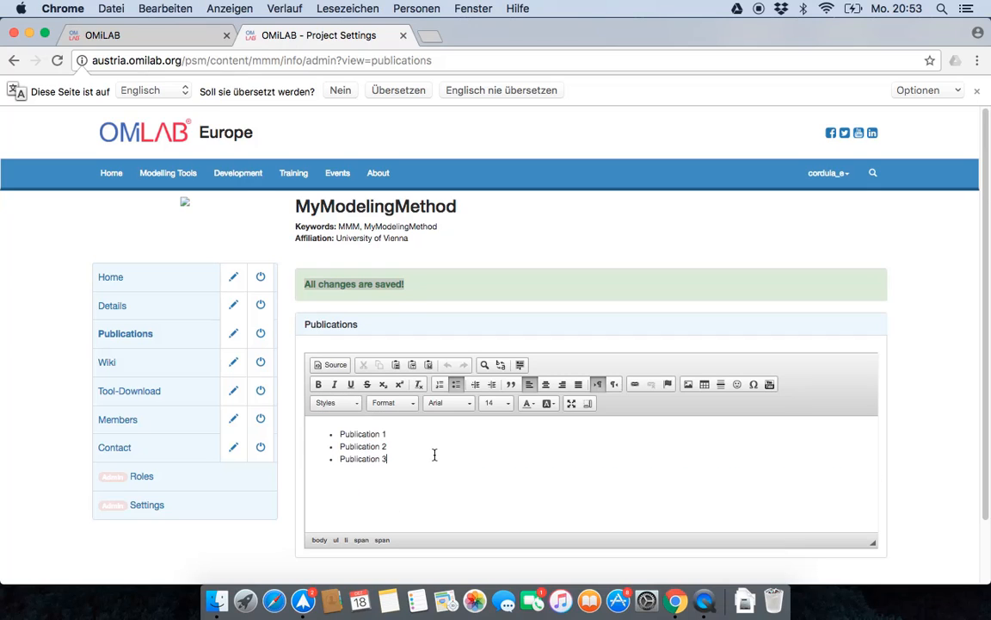
pyautogui.click(407, 405)
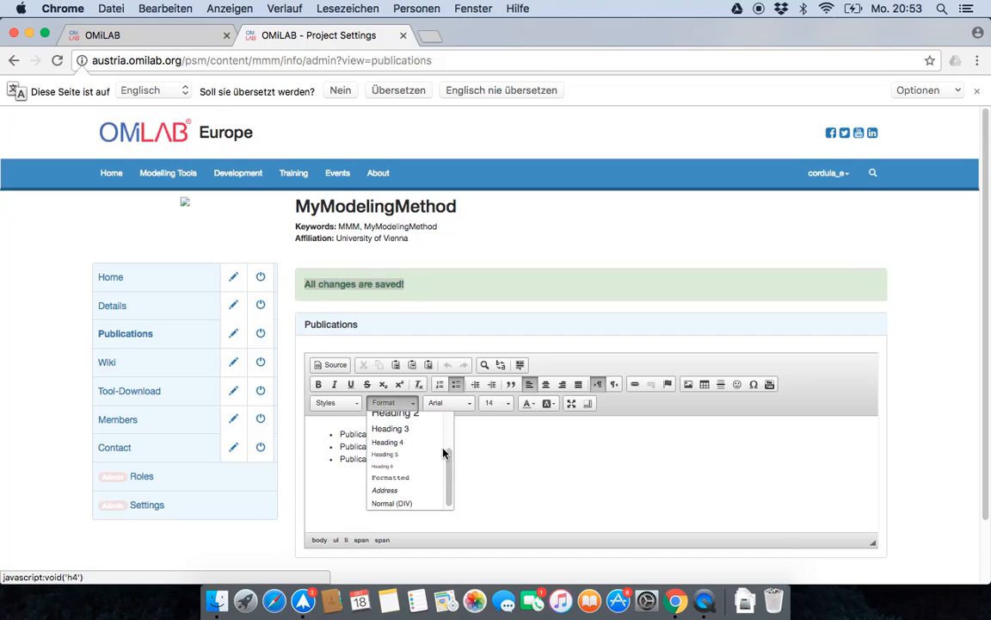
pyautogui.moveTo(449, 457); pyautogui.dragTo(451, 424)
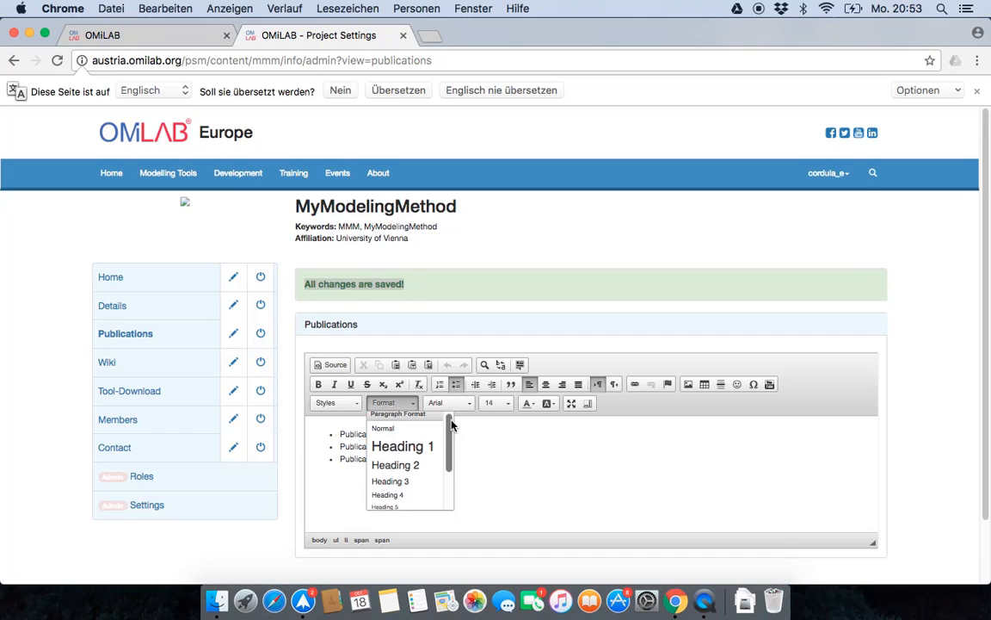
pyautogui.click(506, 436)
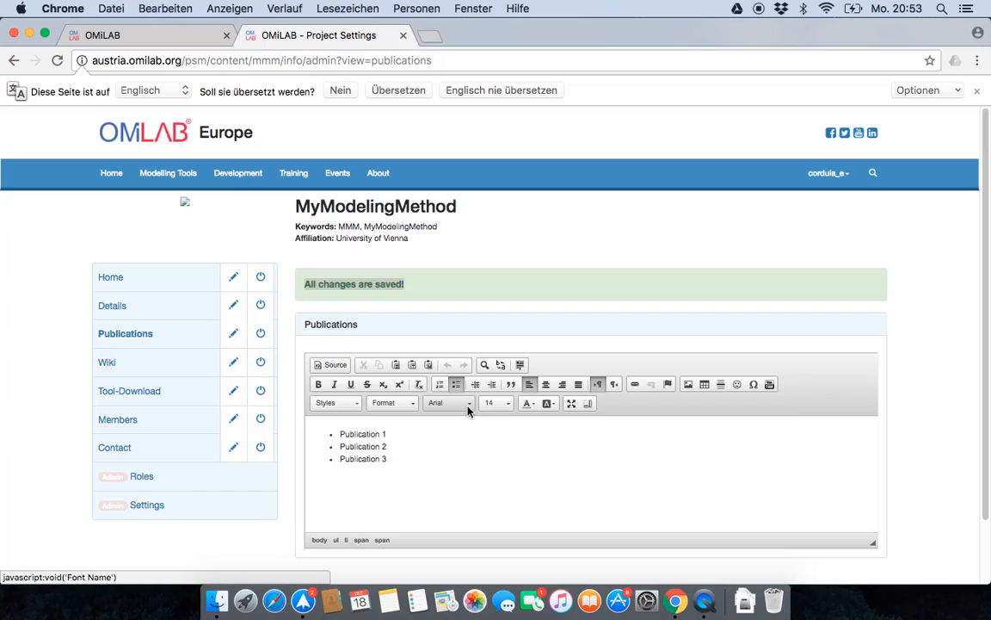
# Step: Examine the available fonts, font sizes, text colours and background colours in the Publications editor
pyautogui.click(469, 405)
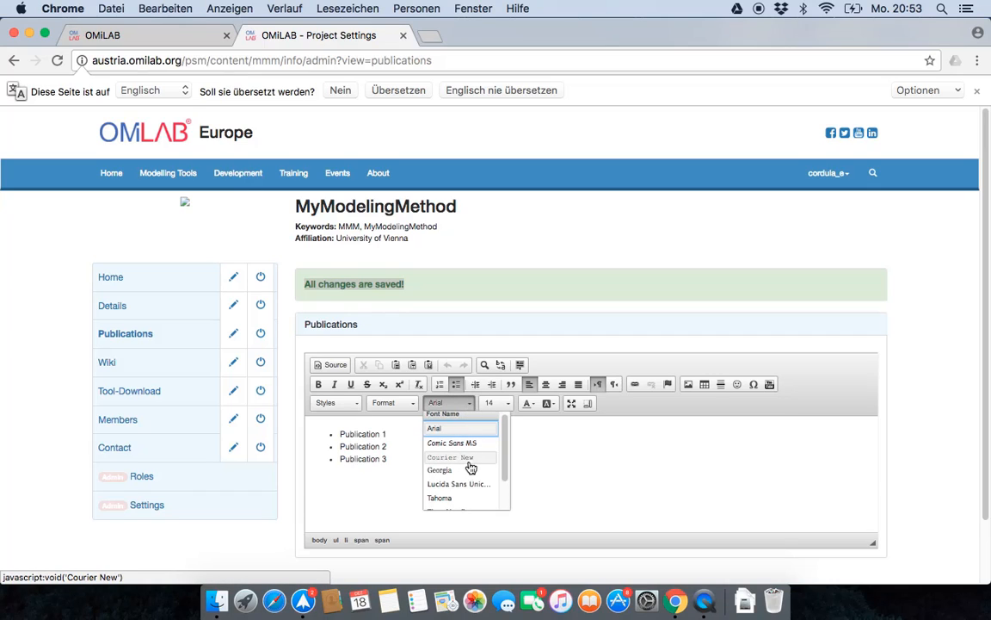
pyautogui.click(534, 441)
pyautogui.click(506, 405)
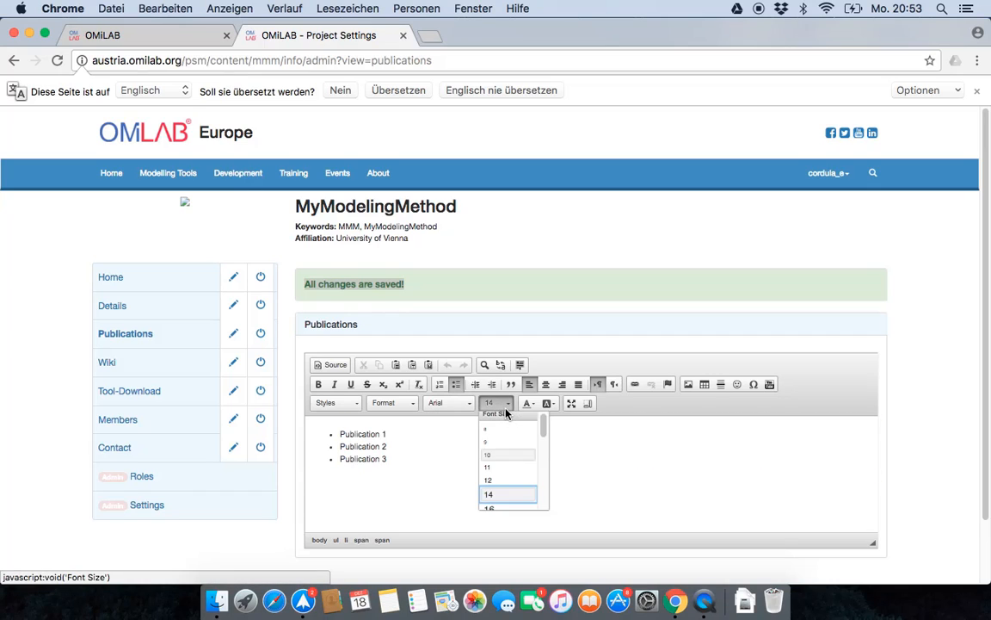
pyautogui.click(506, 410)
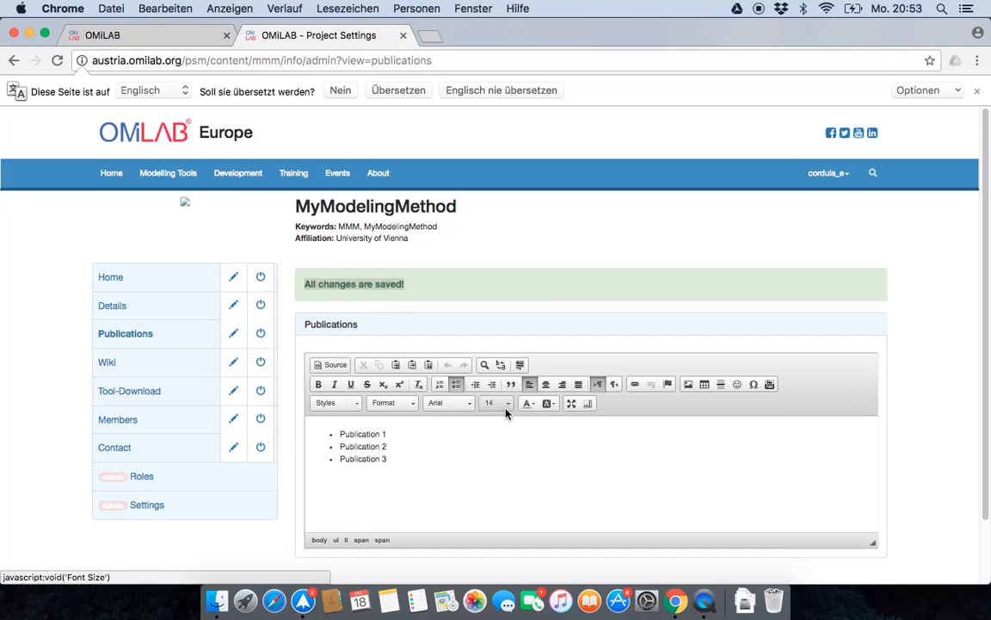
pyautogui.click(532, 407)
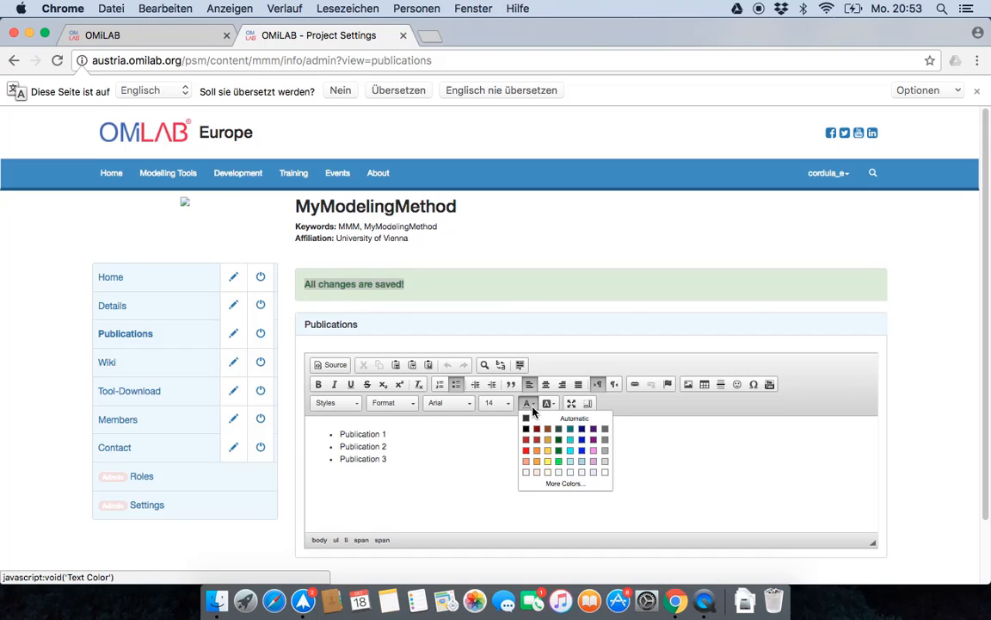
pyautogui.click(549, 404)
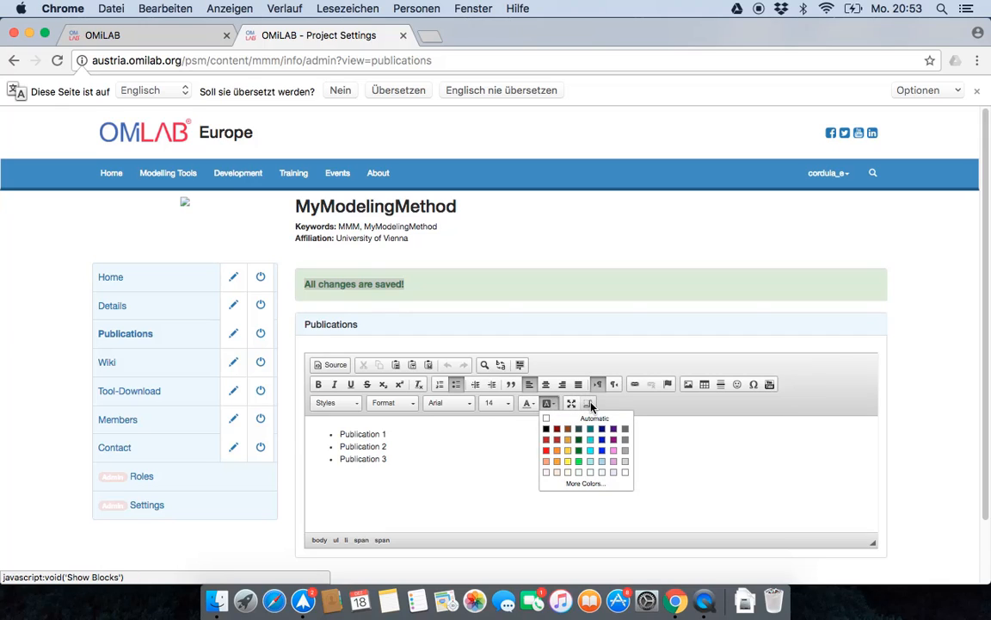
pyautogui.click(511, 436)
# Step: Add a bullet reading "Publication 4" at the end of the publications list
pyautogui.click(421, 455)
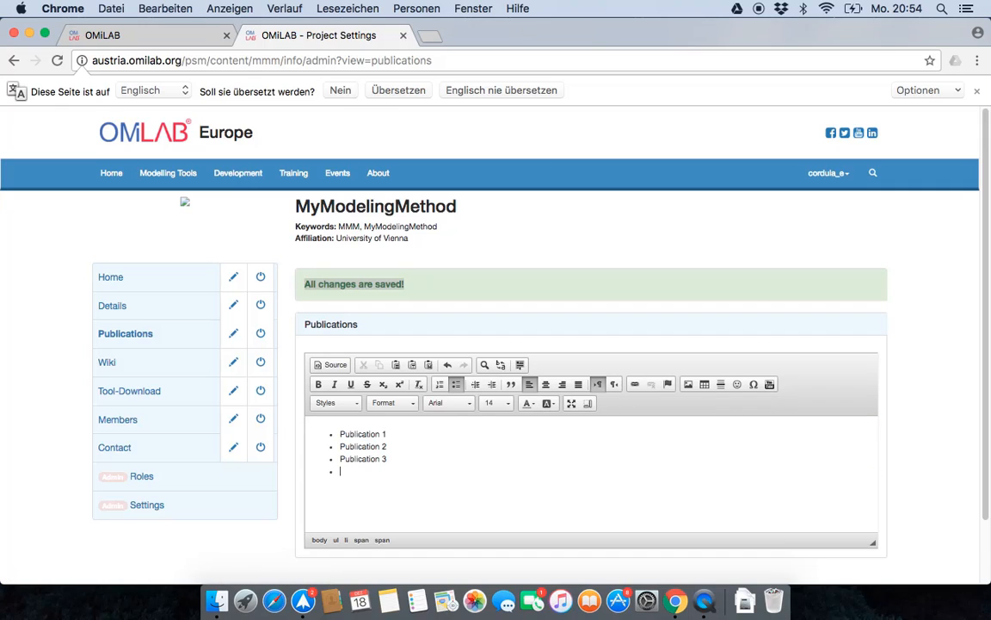
pyautogui.write('Publication ')
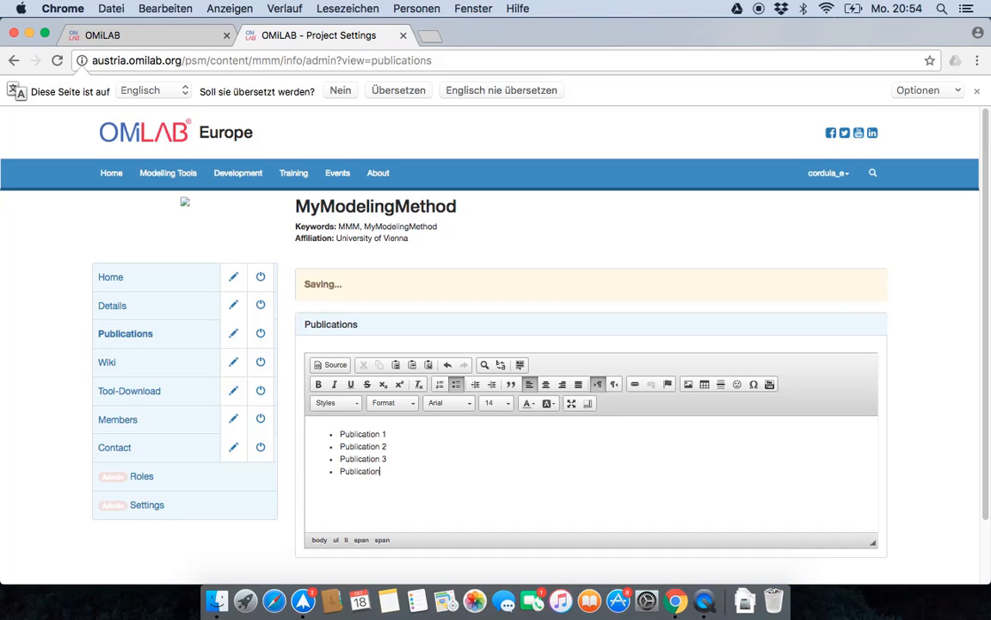
pyautogui.write('4')
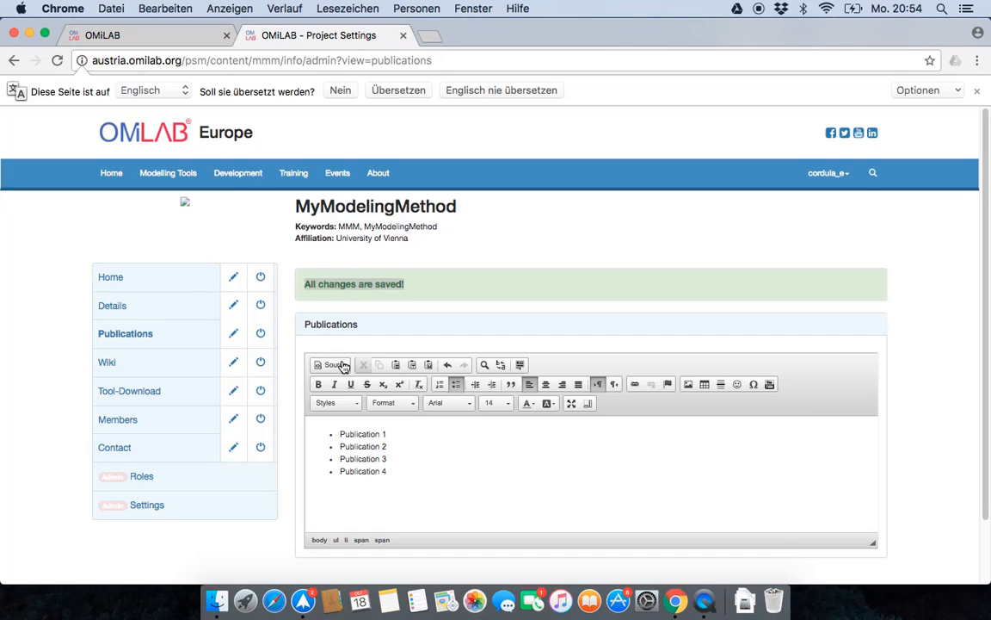
# Step: Format the Publication 4 entry as bold italic in the Courier New font with blue text
pyautogui.moveTo(395, 472); pyautogui.dragTo(339, 472)
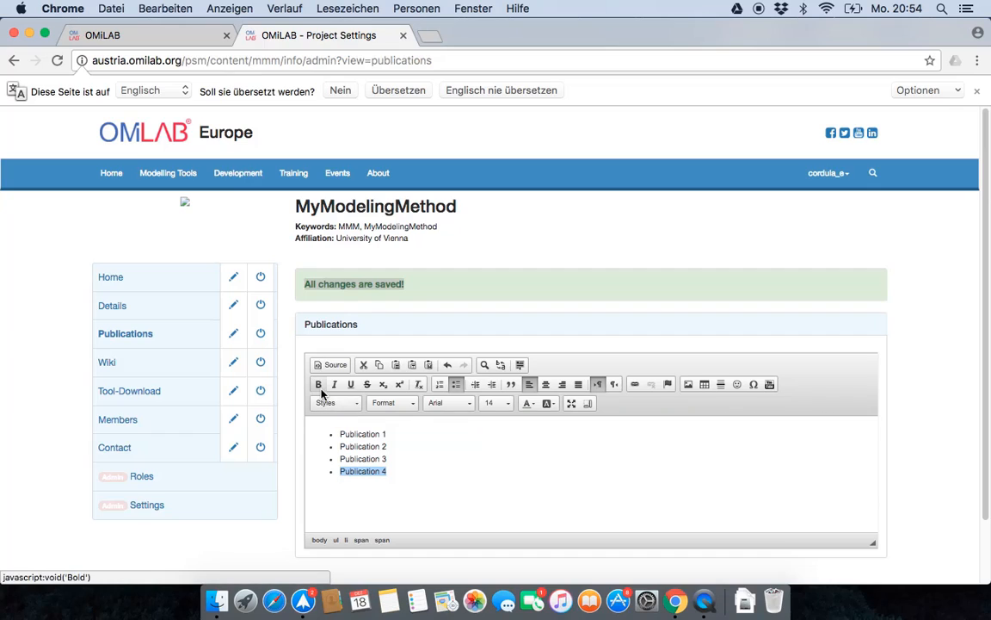
pyautogui.click(318, 385)
pyautogui.click(336, 385)
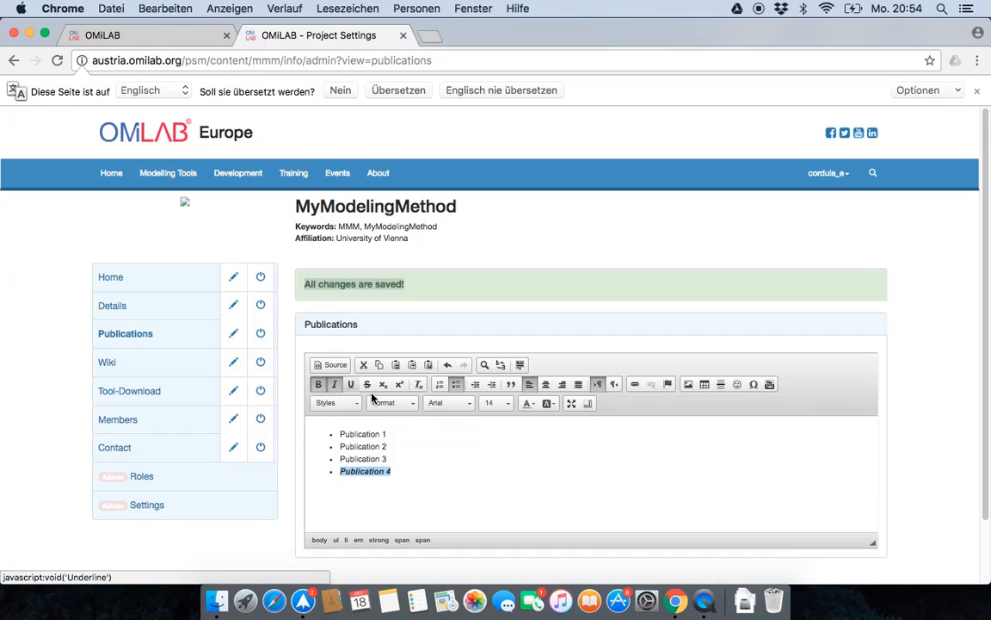
pyautogui.click(454, 403)
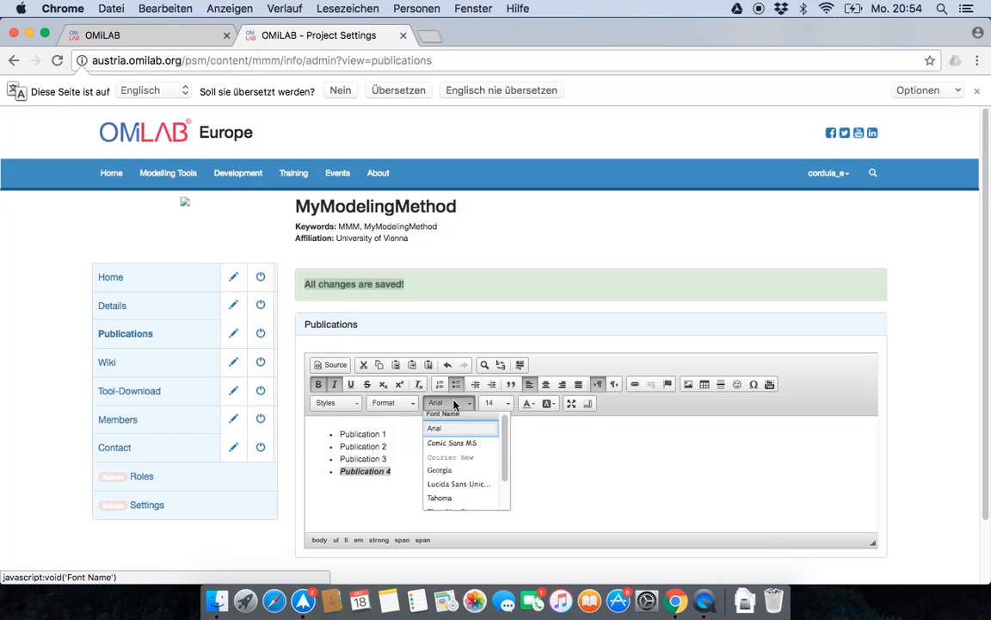
pyautogui.click(459, 456)
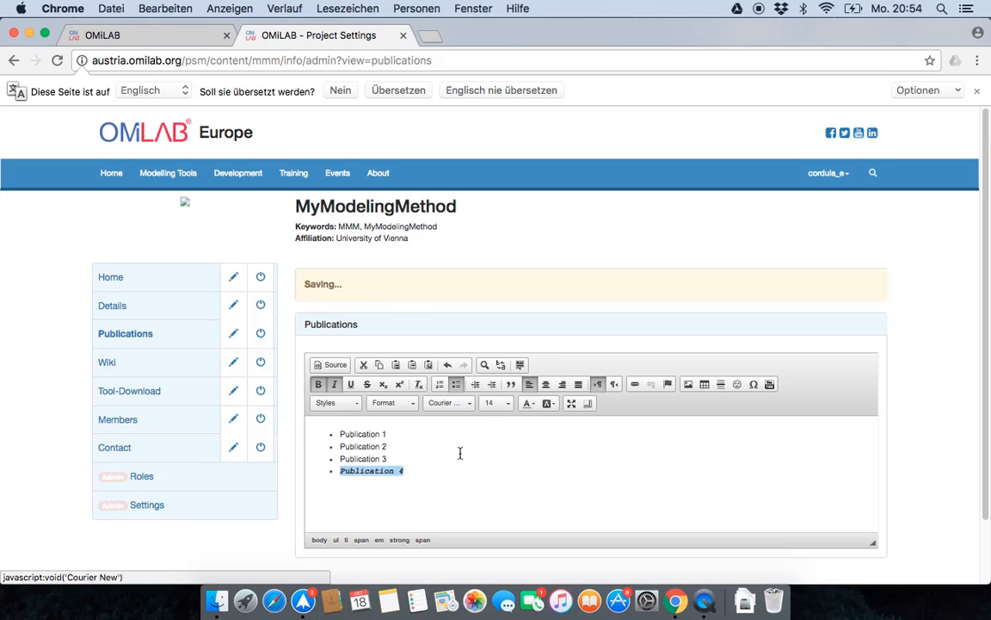
pyautogui.click(528, 404)
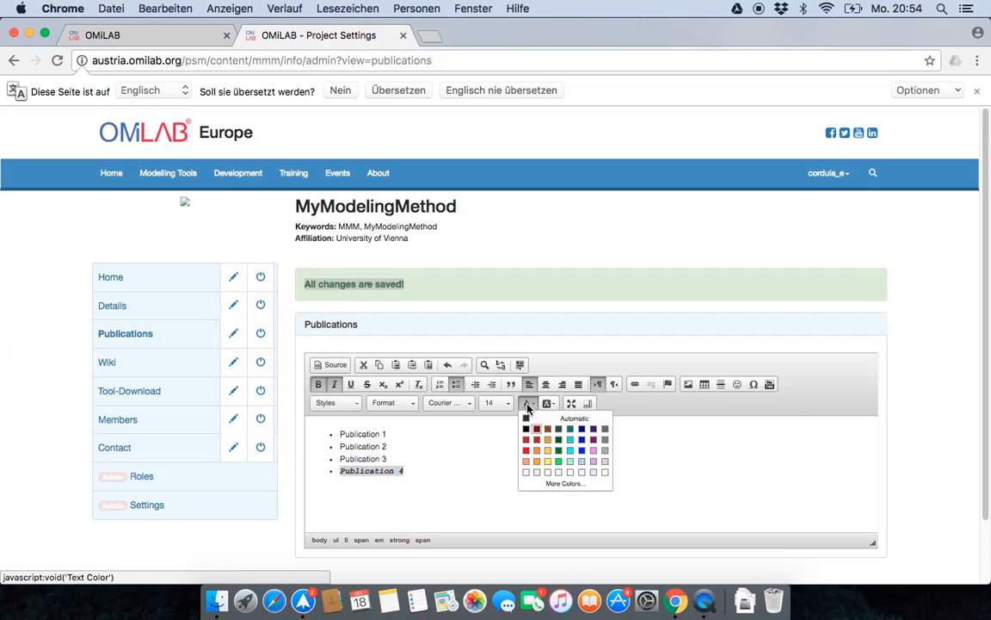
pyautogui.click(582, 452)
pyautogui.click(542, 461)
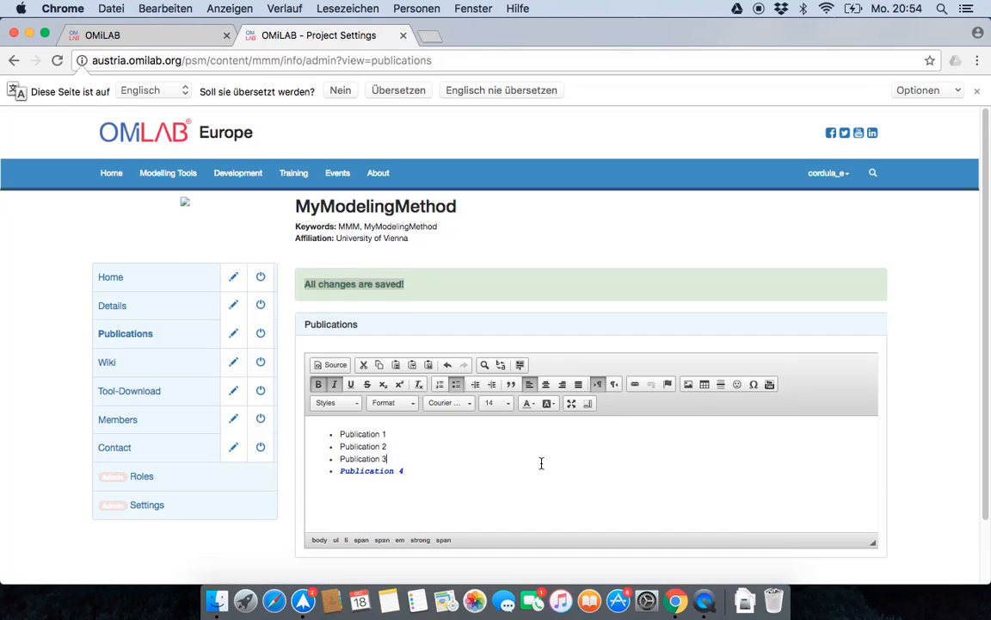
# Step: Insert the first smiley after the Publication 4 entry and delete it again
pyautogui.click(432, 469)
pyautogui.click(741, 389)
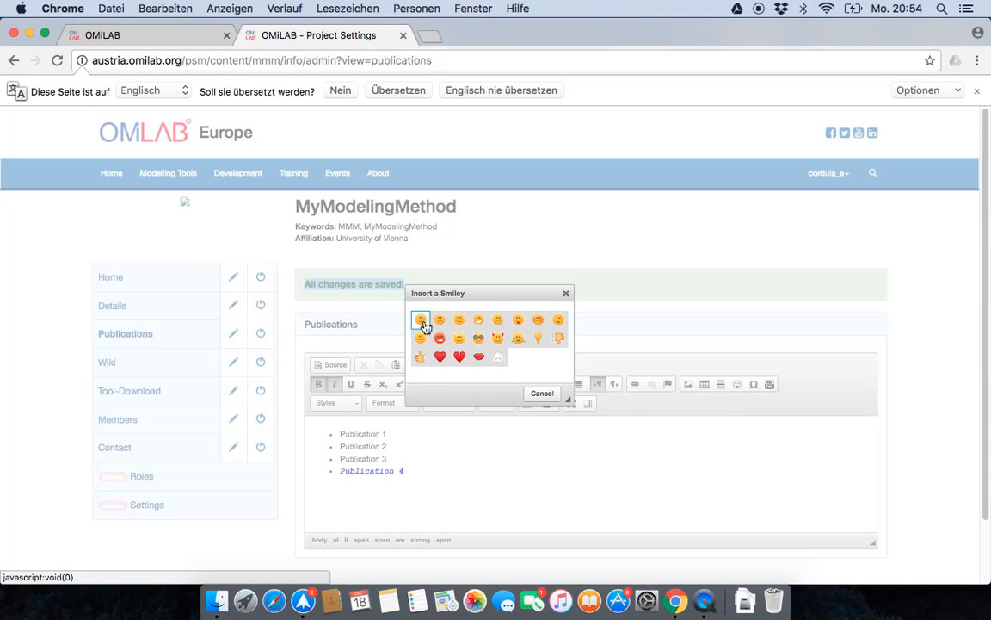
pyautogui.click(421, 321)
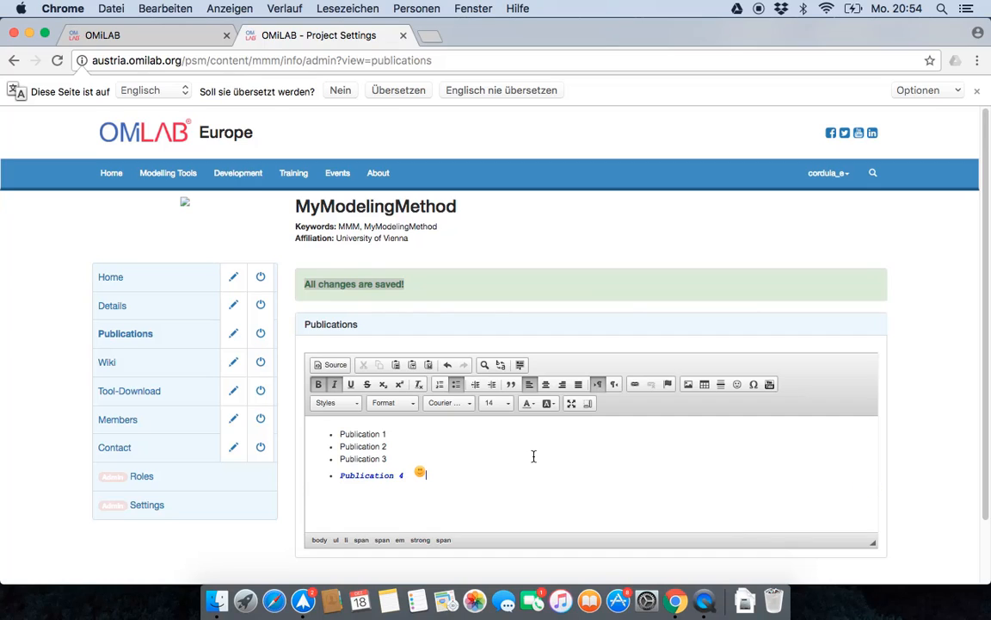
pyautogui.press('BackSpace')
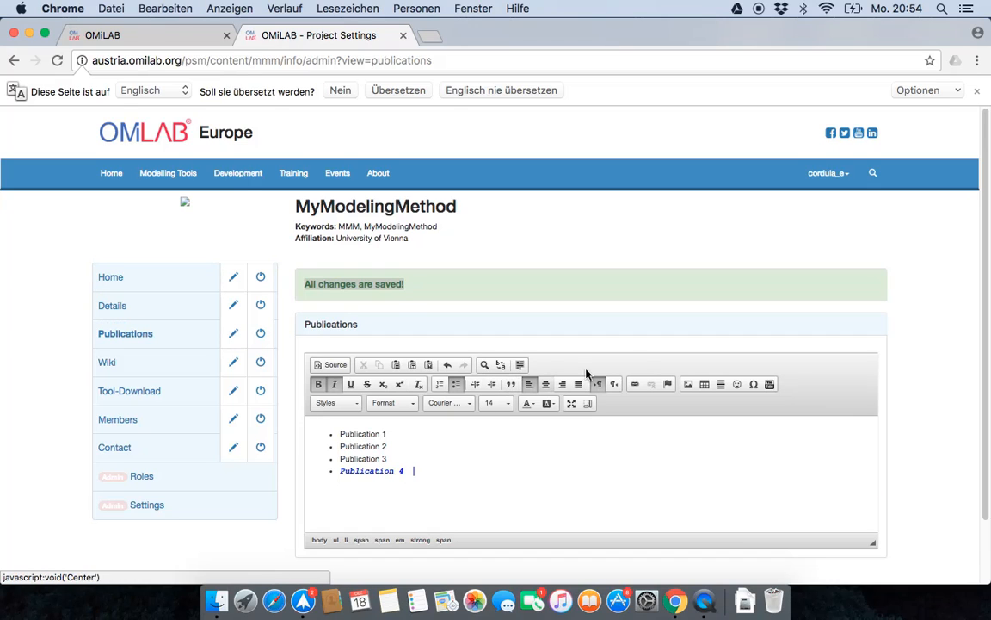
# Step: Open the project's published Publications page to check the edited list
pyautogui.click(120, 335)
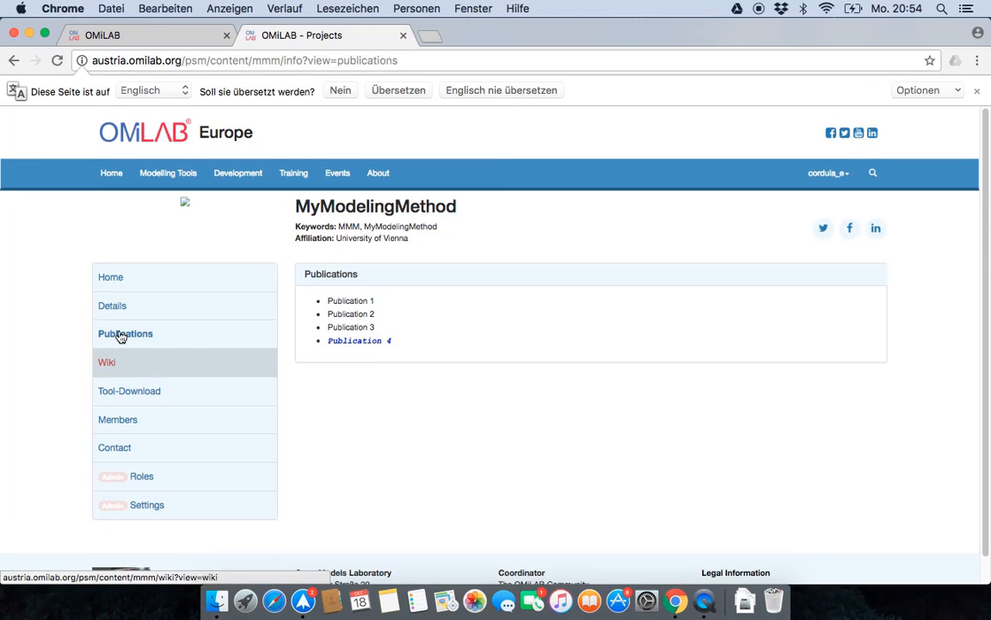
# Step: Review the published Publication 4 entry and the project's Home page with its Area of Application and Abstract sections
pyautogui.moveTo(414, 348); pyautogui.dragTo(327, 346)
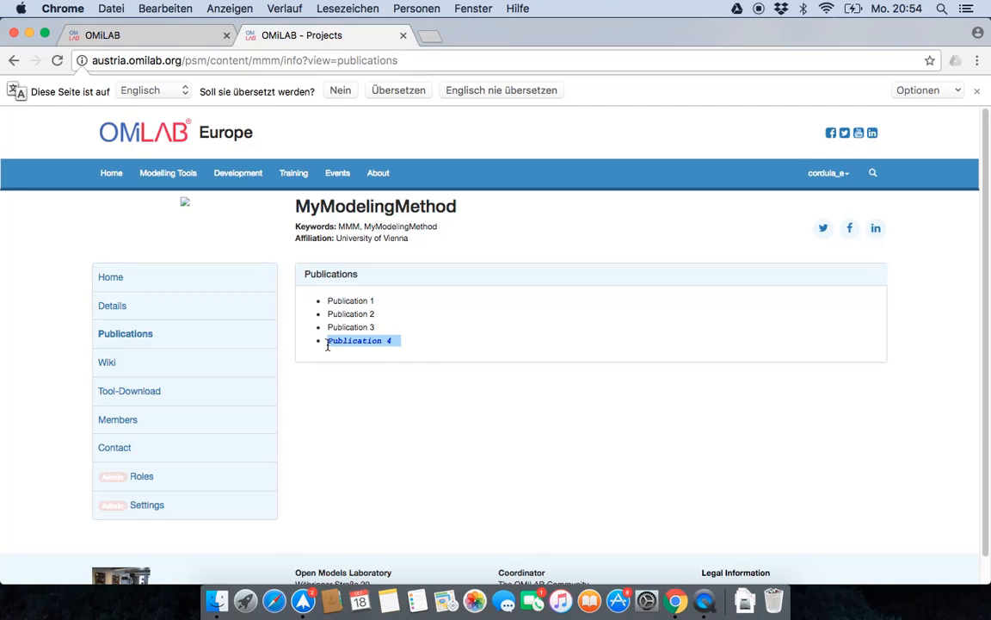
pyautogui.click(109, 288)
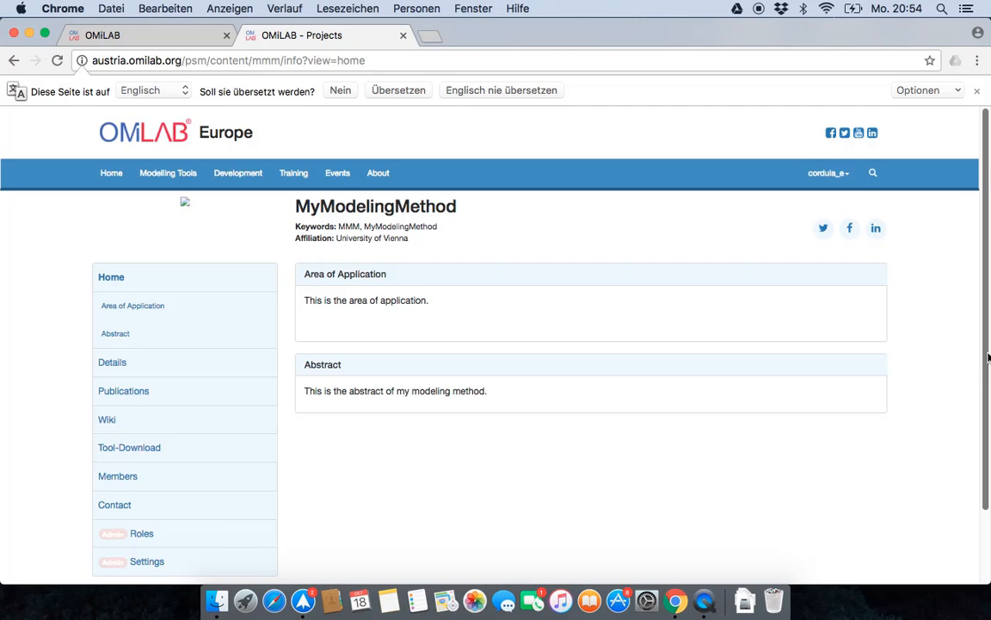
pyautogui.moveTo(987, 357); pyautogui.dragTo(980, 427)
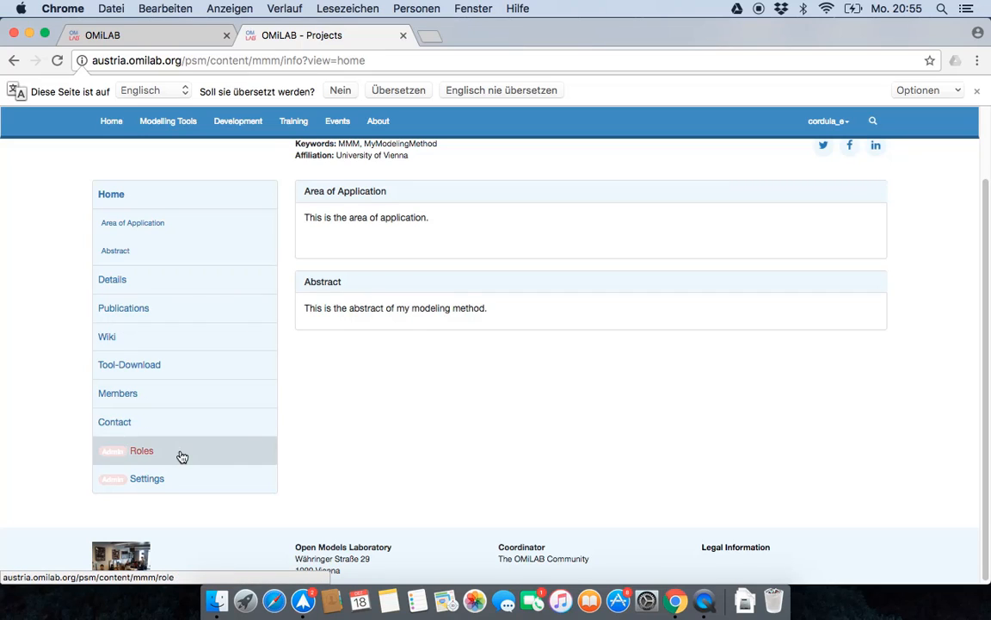
pyautogui.click(178, 481)
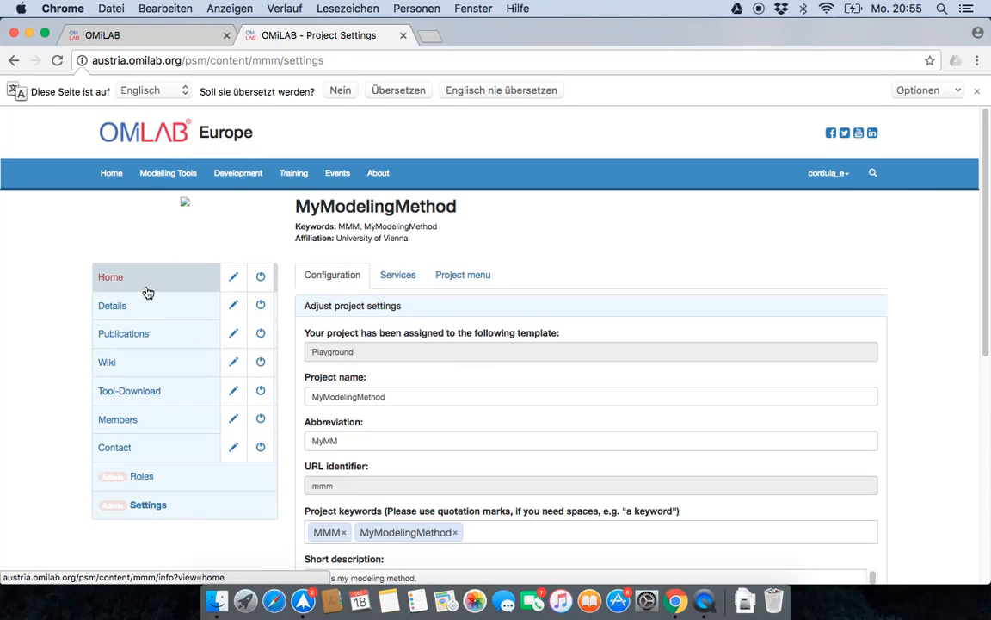
pyautogui.click(148, 293)
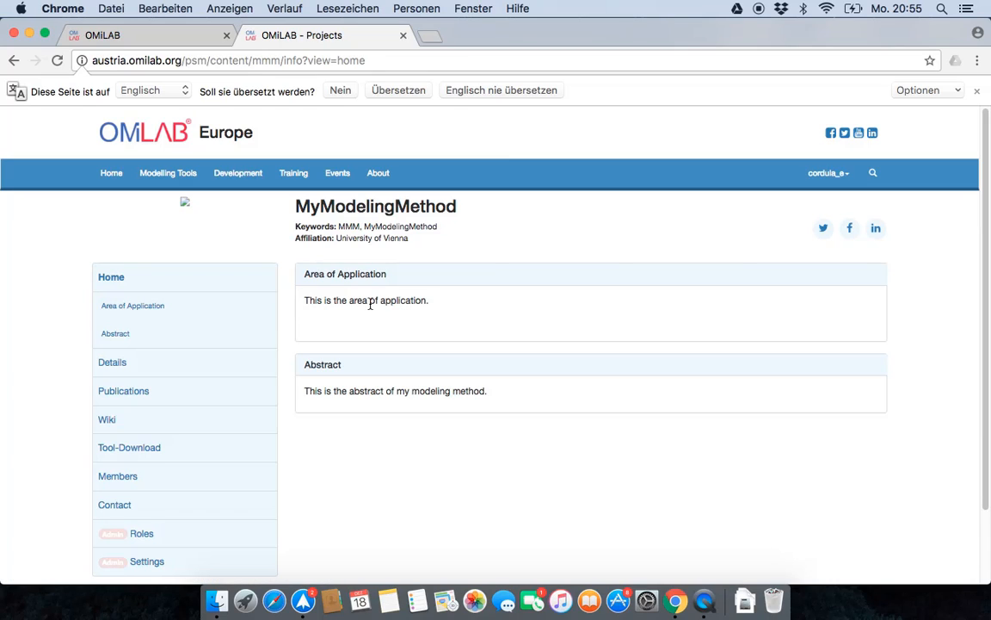
# Step: Open the Home page for editing from the project settings and add the line "I can add content to the home page." under Area of Application
pyautogui.click(224, 561)
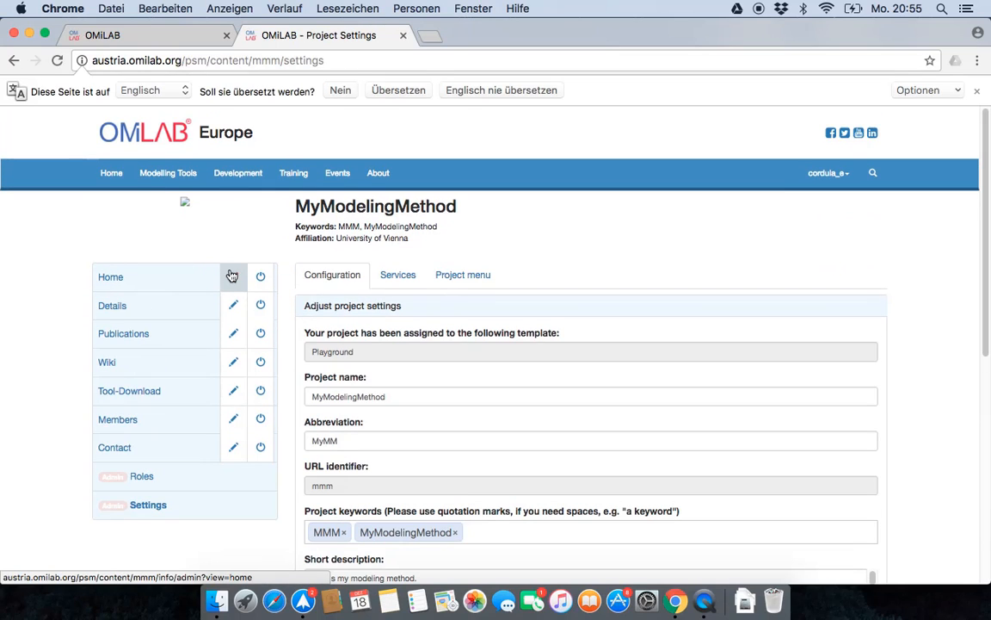
pyautogui.click(232, 276)
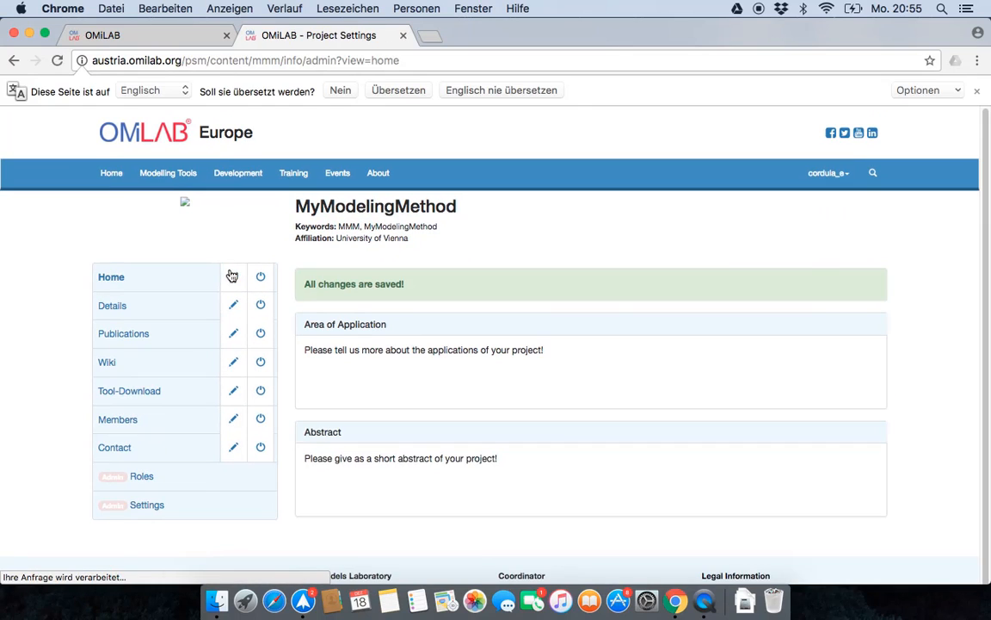
pyautogui.click(443, 453)
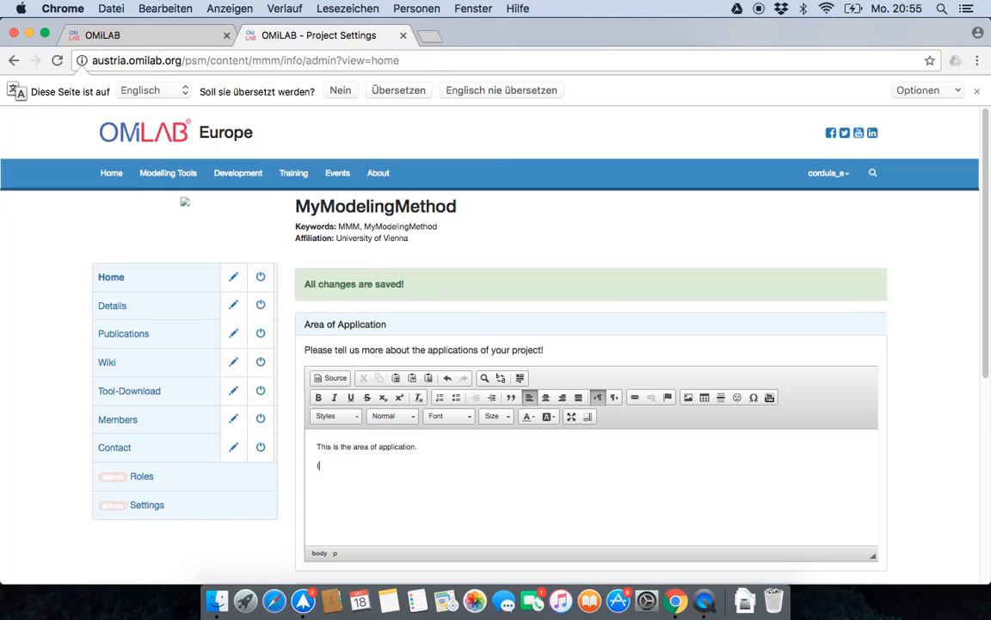
pyautogui.write('I can ad')
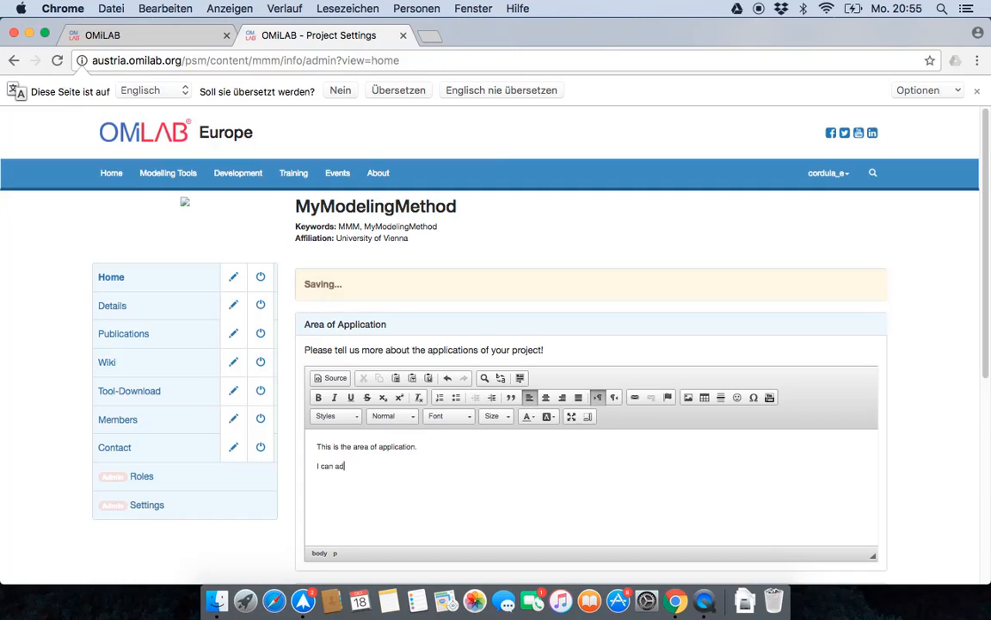
pyautogui.write('d cont')
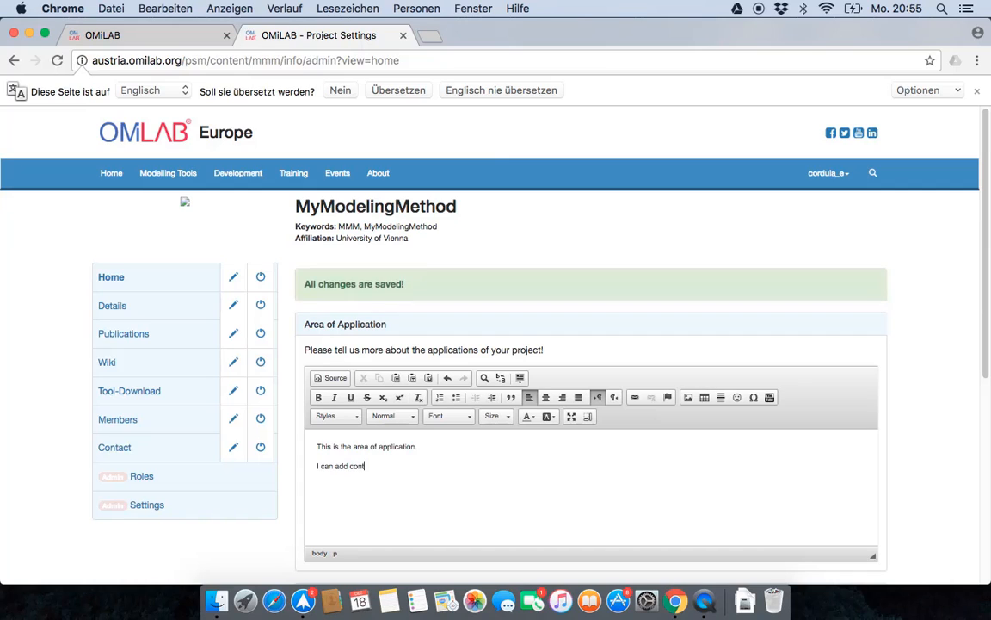
pyautogui.write('ent to')
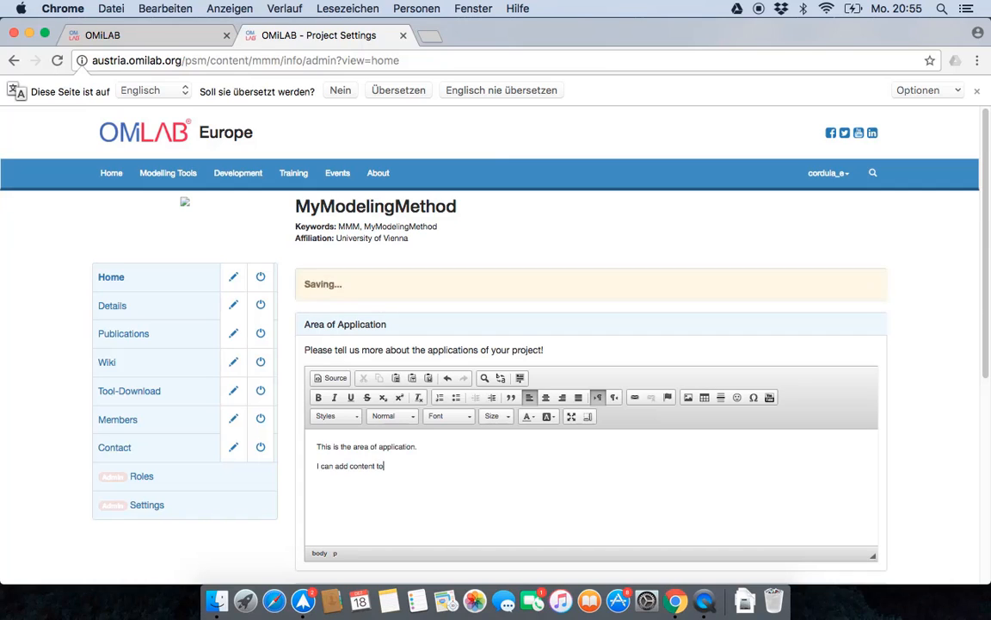
pyautogui.write(' the home page.')
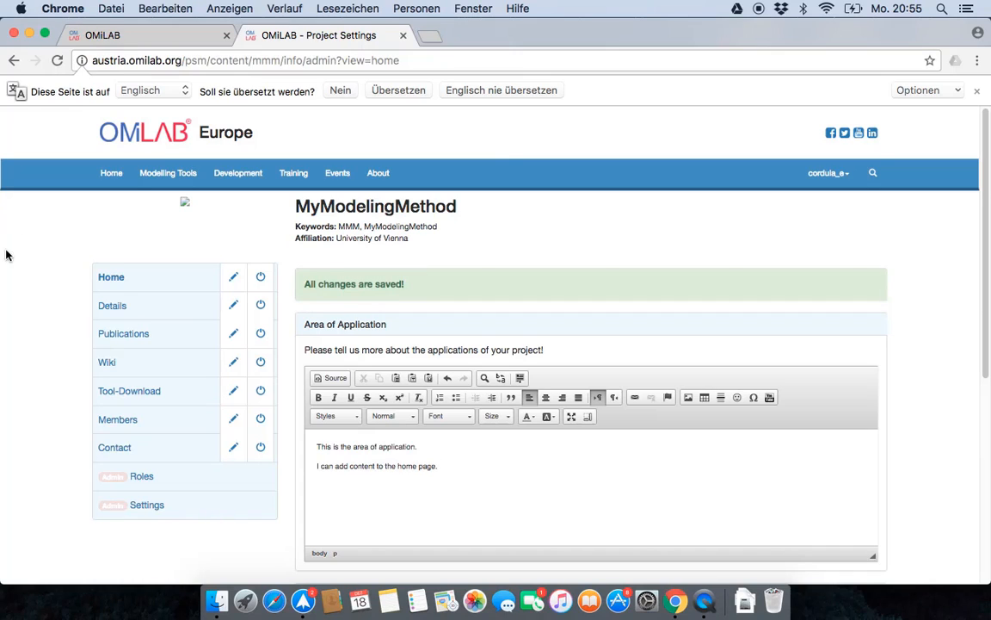
# Step: Format the new Area of Application line as bold in the Arial font
pyautogui.tripleClick(418, 467)
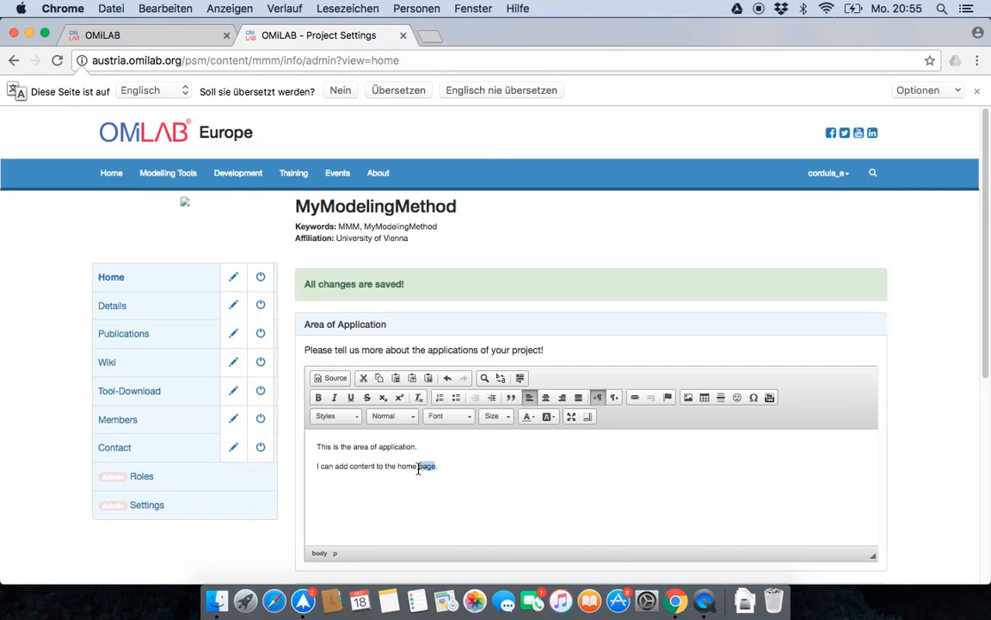
pyautogui.click(318, 397)
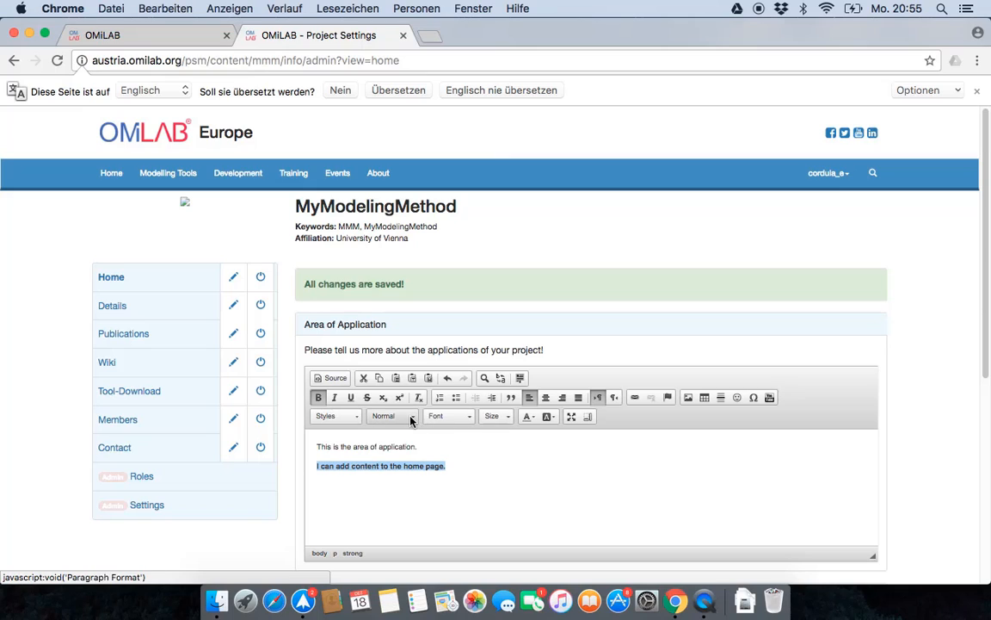
pyautogui.click(352, 418)
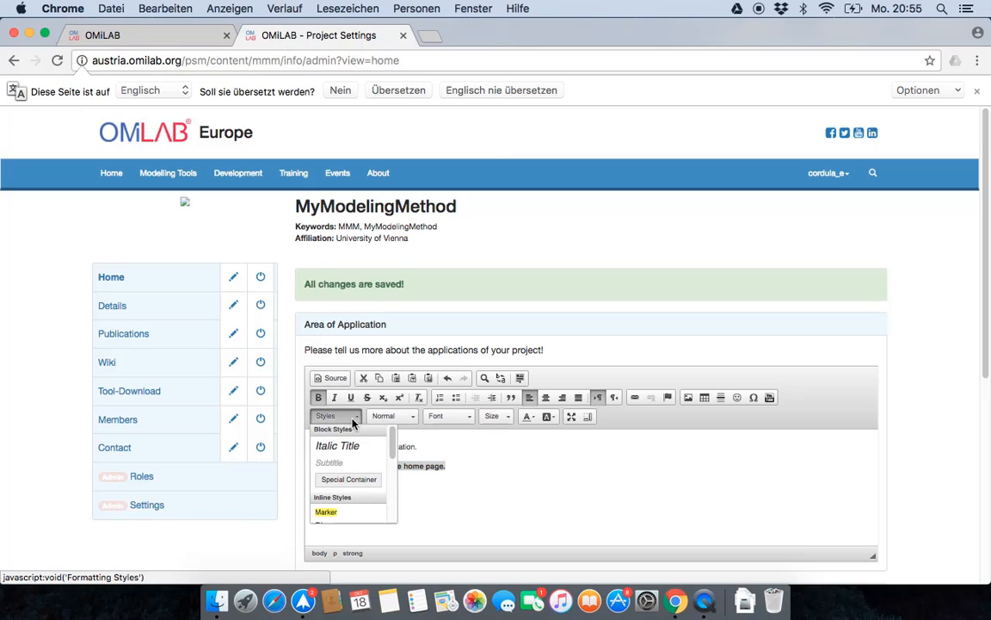
pyautogui.click(352, 420)
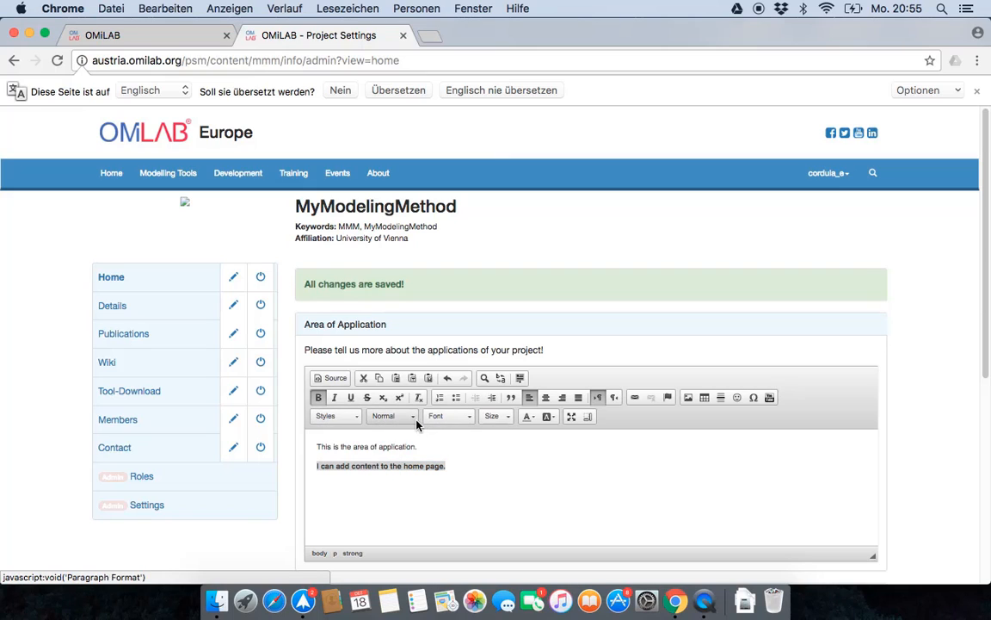
pyautogui.click(438, 422)
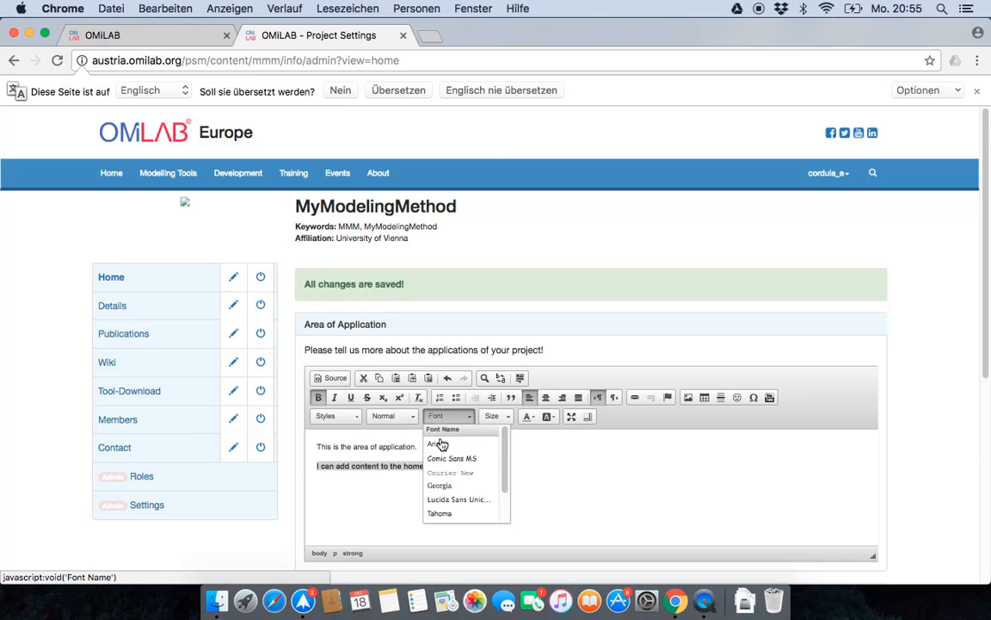
pyautogui.click(437, 445)
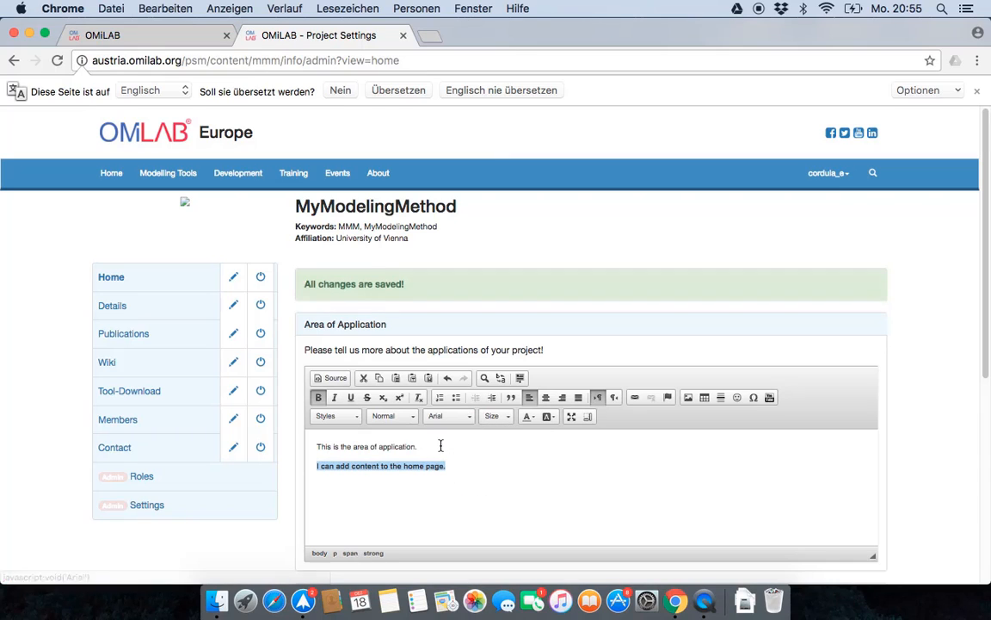
# Step: Set the new line's font size to 20 and its text color to dark green
pyautogui.click(504, 419)
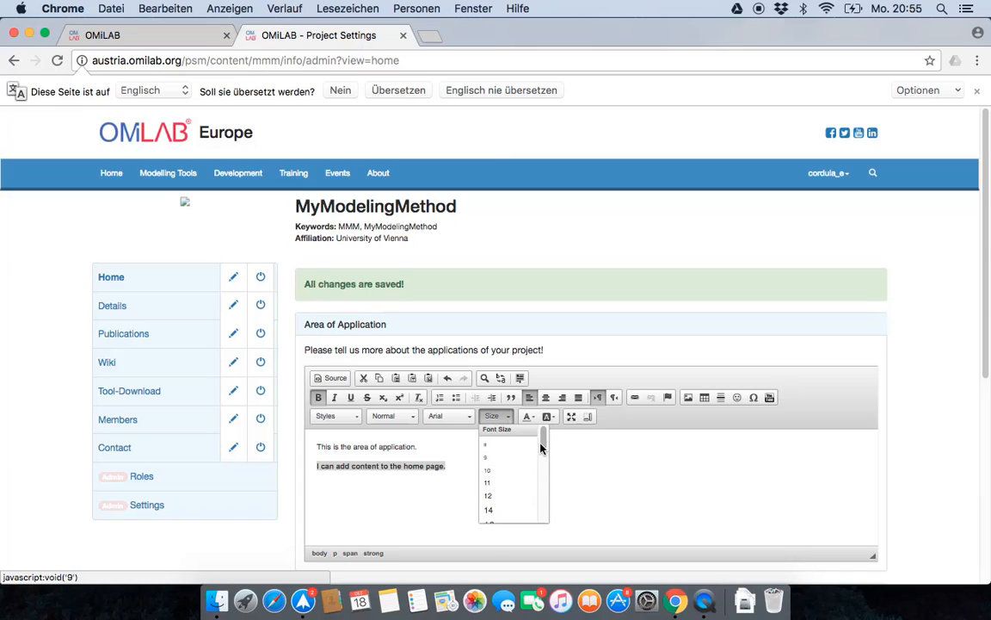
pyautogui.scroll(-5, 531, 465)
pyautogui.click(526, 448)
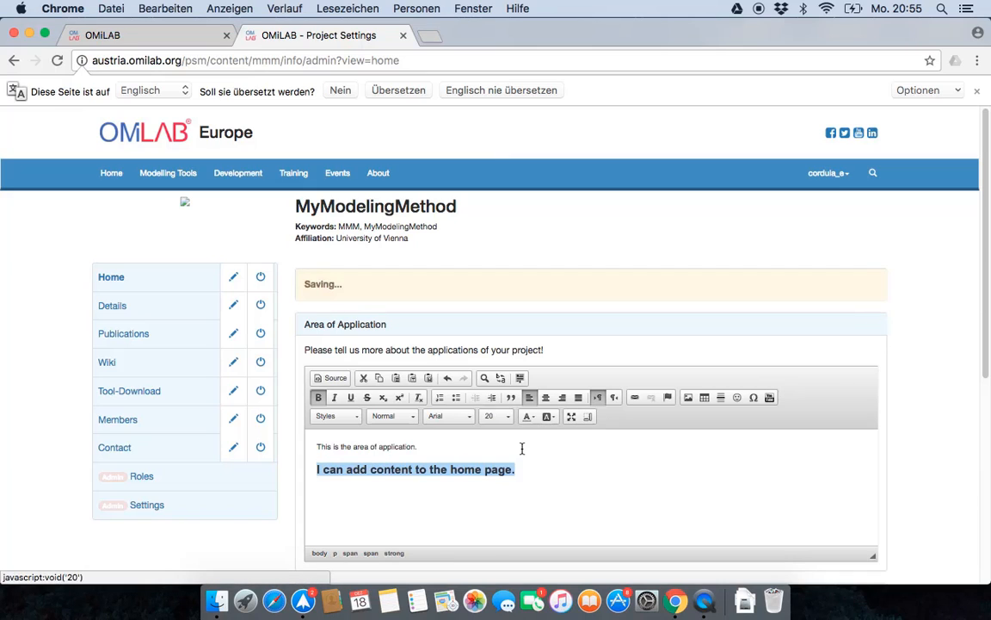
pyautogui.click(533, 419)
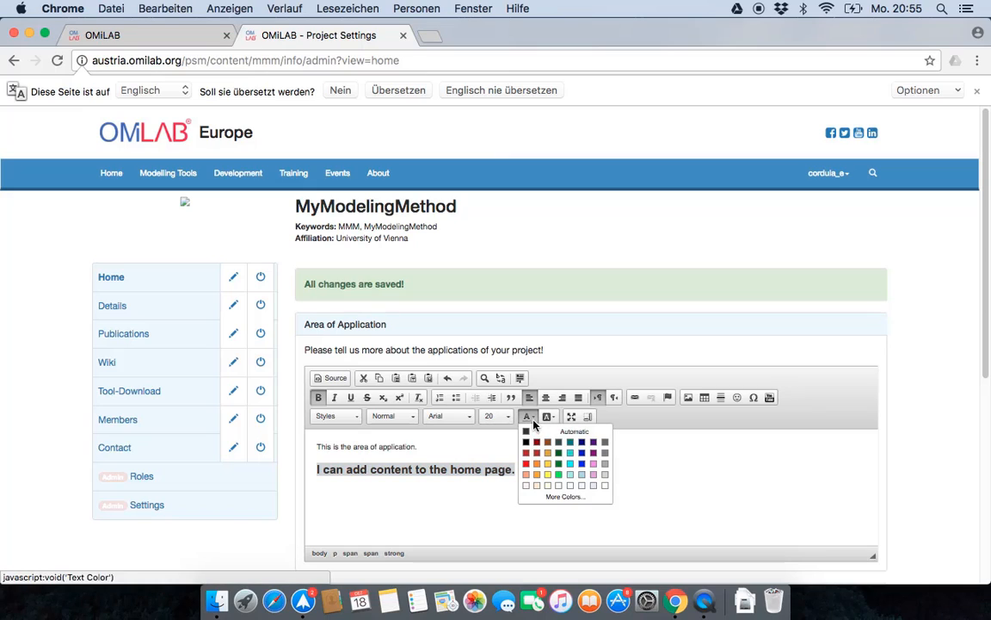
pyautogui.click(558, 457)
pyautogui.click(555, 466)
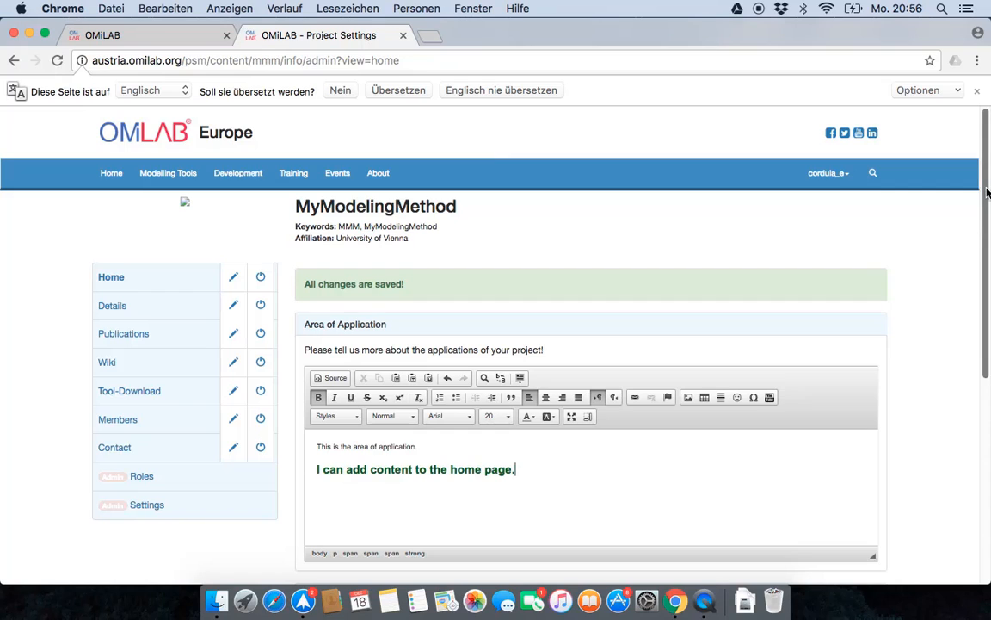
# Step: Look over the Abstract editor and open the published Home page to check the added Area of Application line
pyautogui.scroll(-3, 496, 324)
pyautogui.scroll(-4, 496, 344)
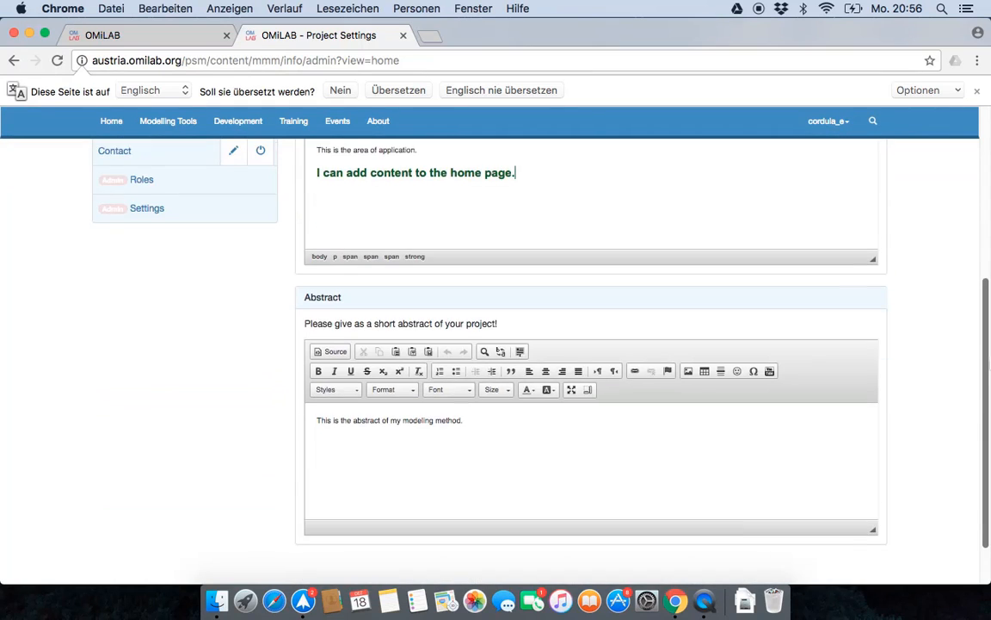
pyautogui.scroll(2, 495, 344)
pyautogui.scroll(4, 915, 212)
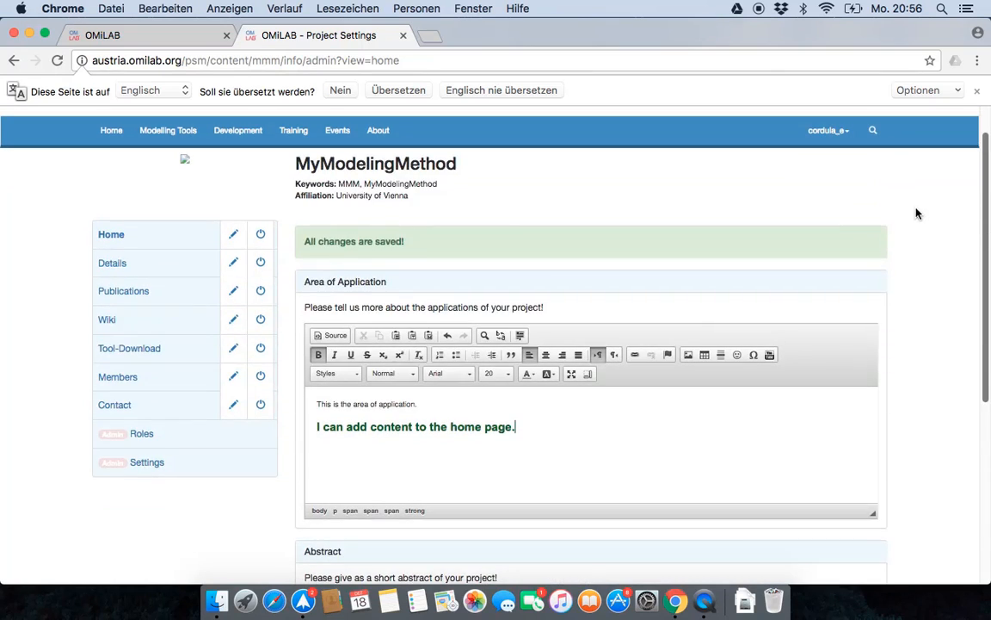
pyautogui.click(129, 235)
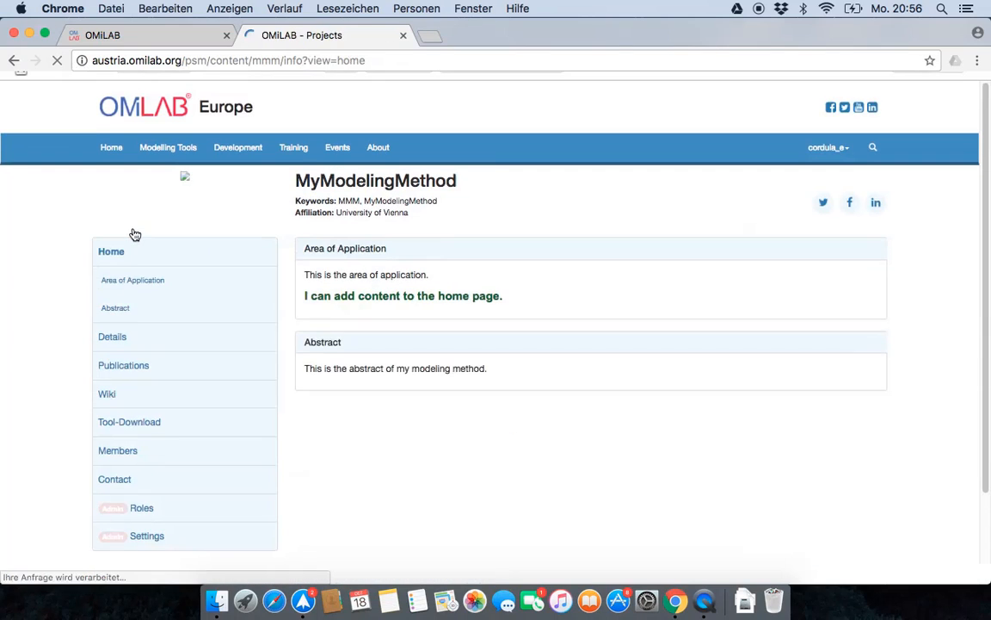
pyautogui.moveTo(302, 325); pyautogui.dragTo(493, 337)
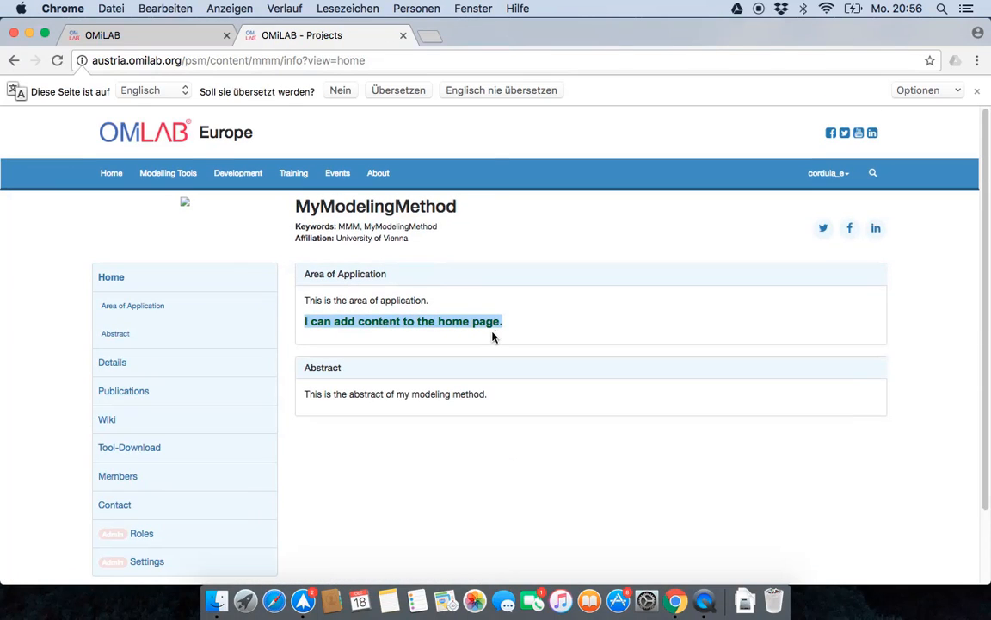
pyautogui.click(342, 356)
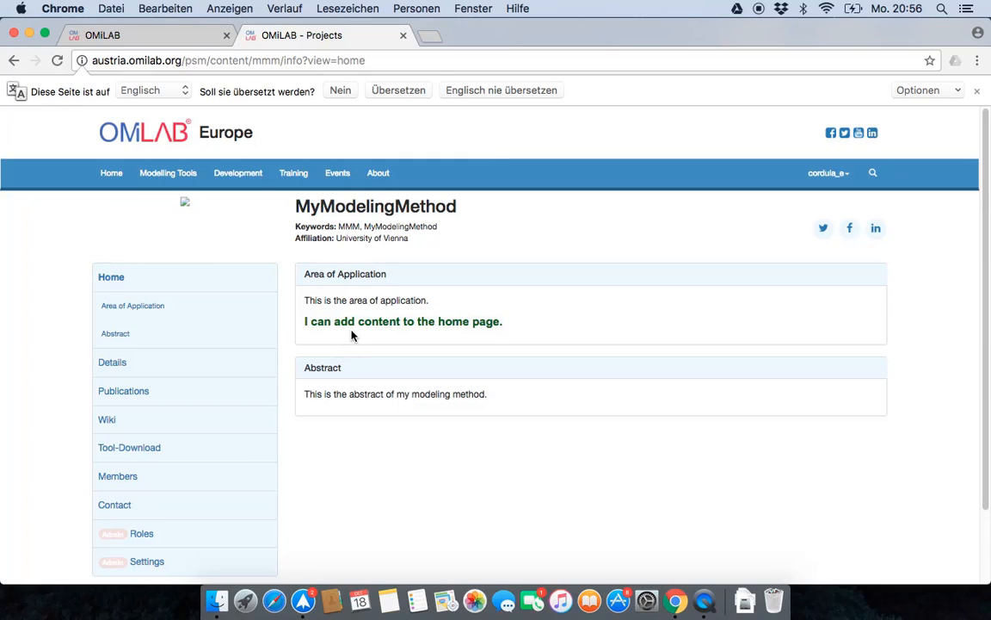
pyautogui.click(708, 597)
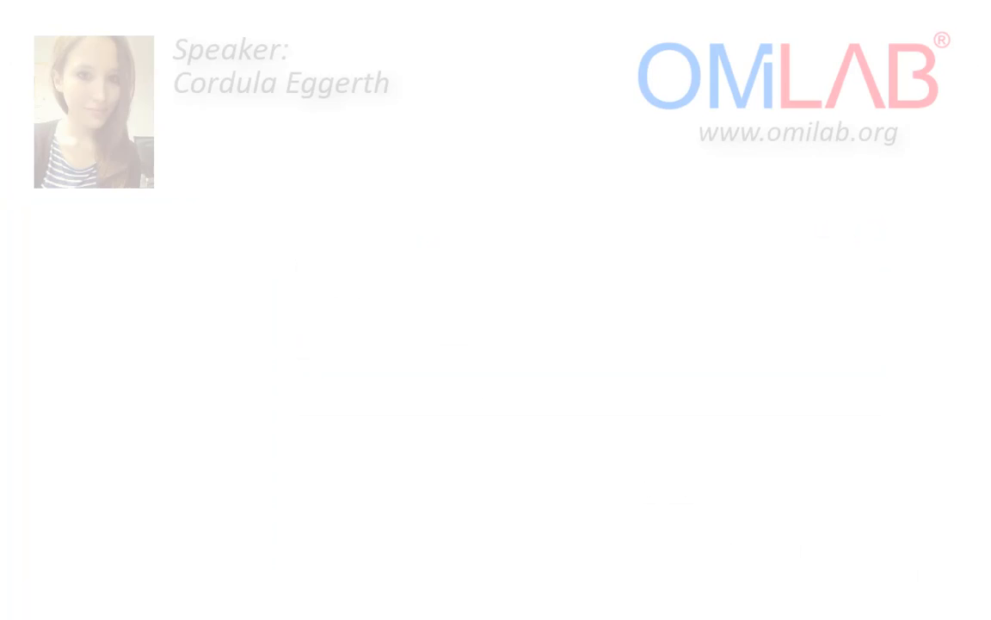